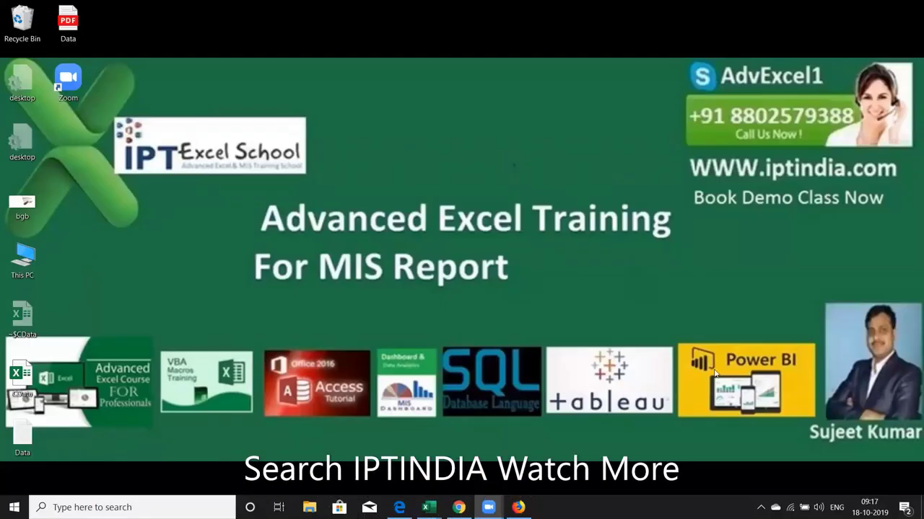
Switch to the Book4 - Excel window showing the monthly Data sheet.
{"action": "mouse_move", "coordinate": [427, 505]}
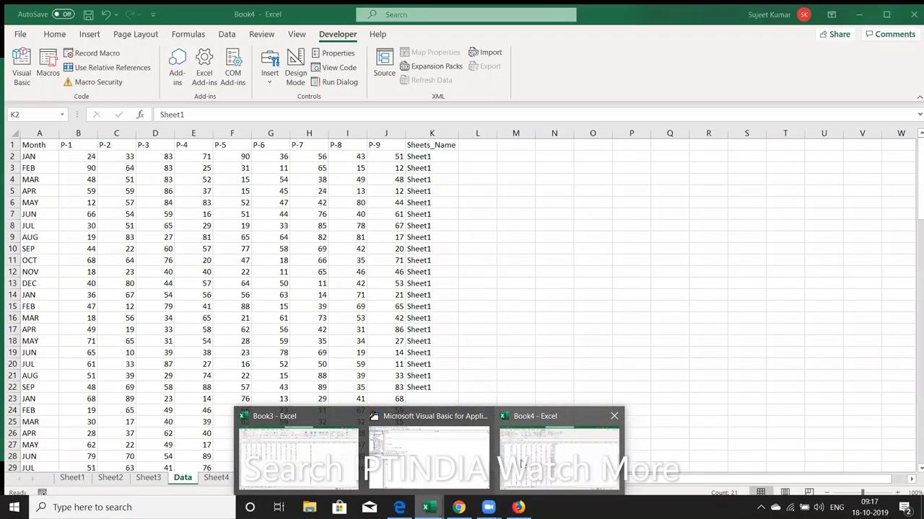
Add a blank Sheet7 to Book4 and dismiss the audio device prompt.
{"action": "left_click", "coordinate": [518, 463]}
{"action": "left_click", "coordinate": [294, 480]}
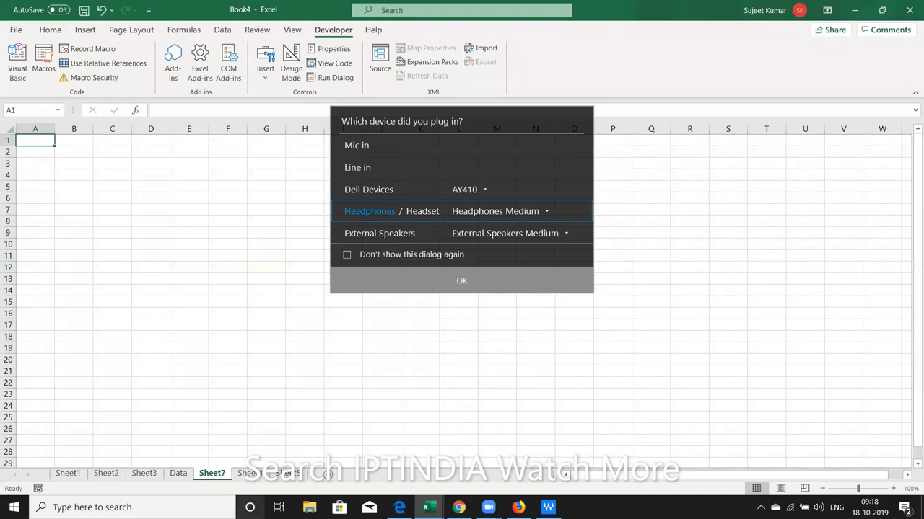
{"action": "left_click", "coordinate": [475, 288]}
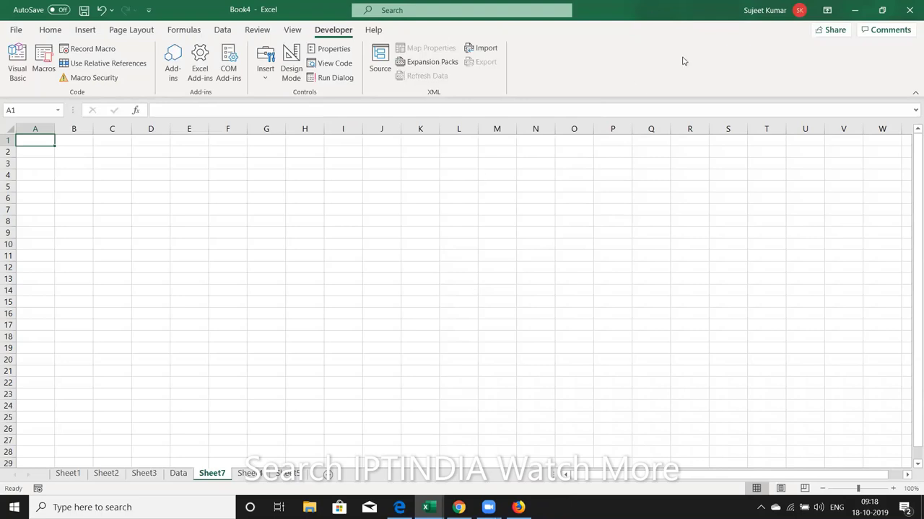
{"action": "key", "text": "alt+F11"}
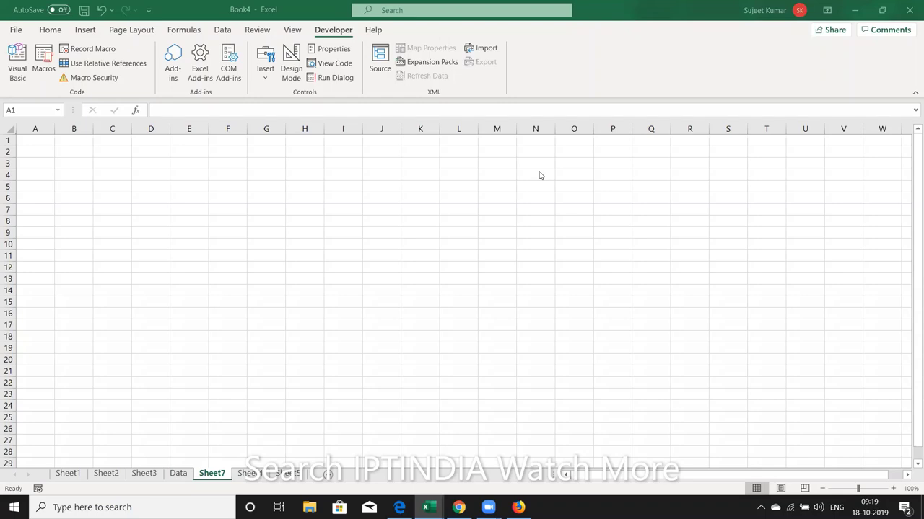
Type the heading 'Data Storage' into cell B2 of Sheet7.
{"action": "left_click", "coordinate": [73, 154]}
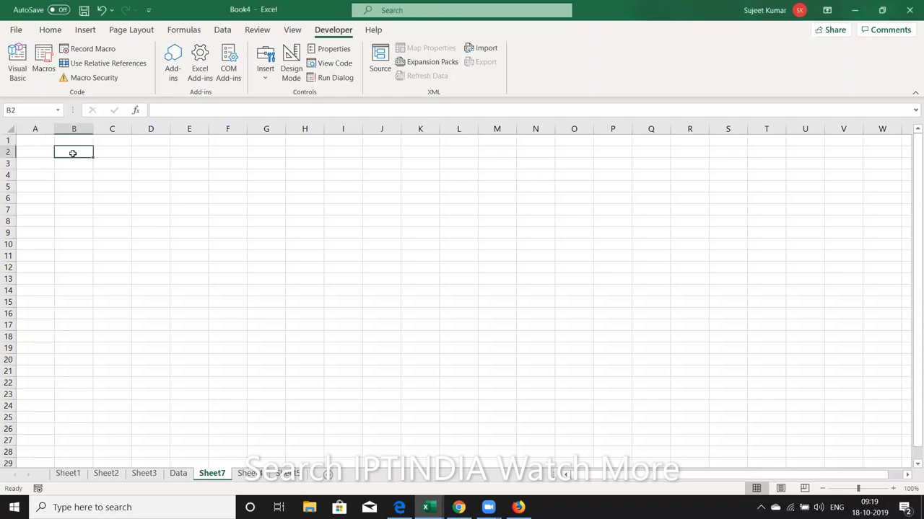
{"action": "type", "text": "Data"}
{"action": "type", "text": " S"}
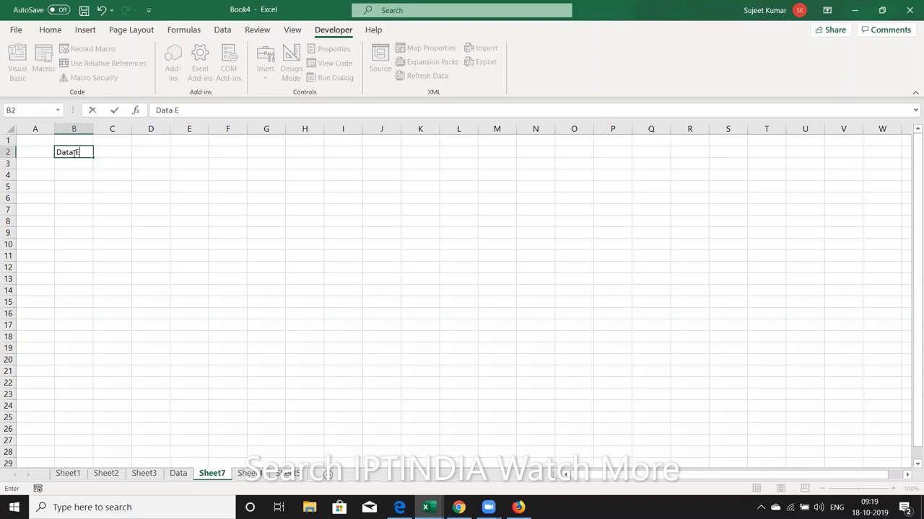
{"action": "key", "text": "BackSpace"}
{"action": "type", "text": "St"}
{"action": "type", "text": "orage"}
{"action": "key", "text": "Return"}
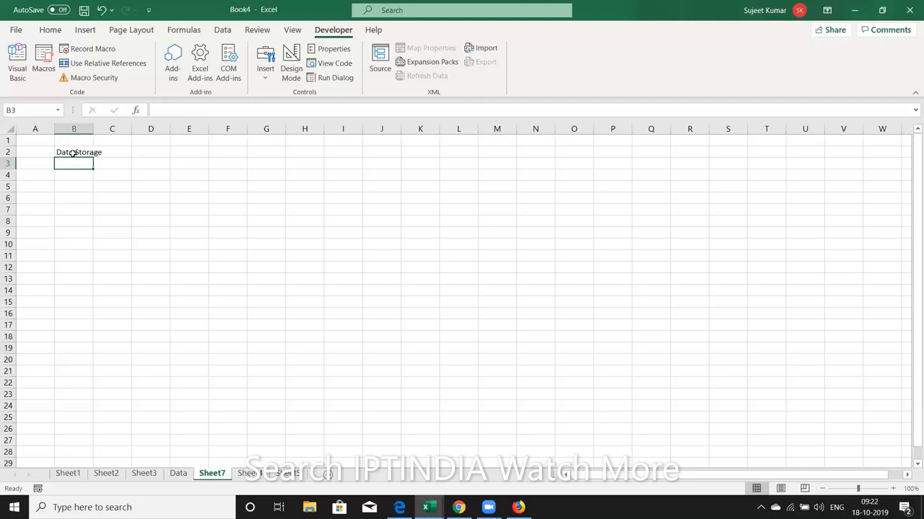
Enter 'Calculation' in B3 below the heading, then select cell F4.
{"action": "type", "text": "Ca"}
{"action": "type", "text": "lcula"}
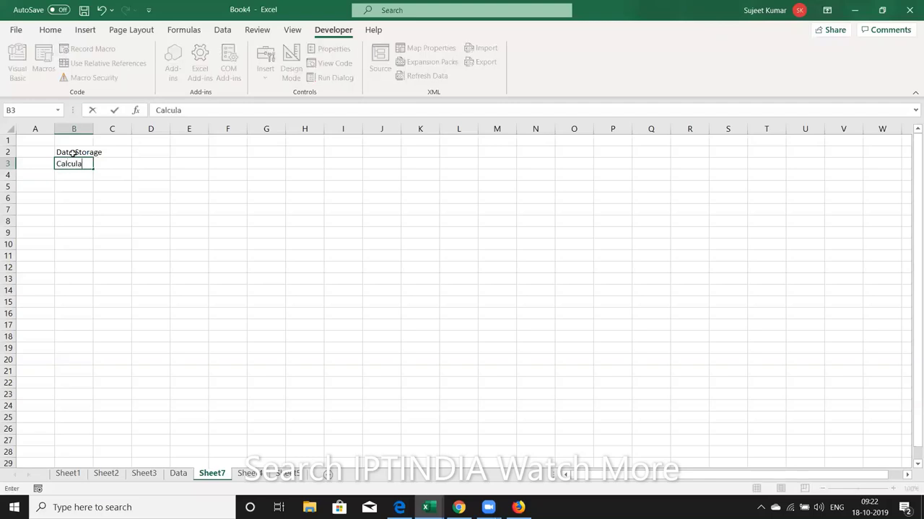
{"action": "type", "text": "tion"}
{"action": "key", "text": "Return"}
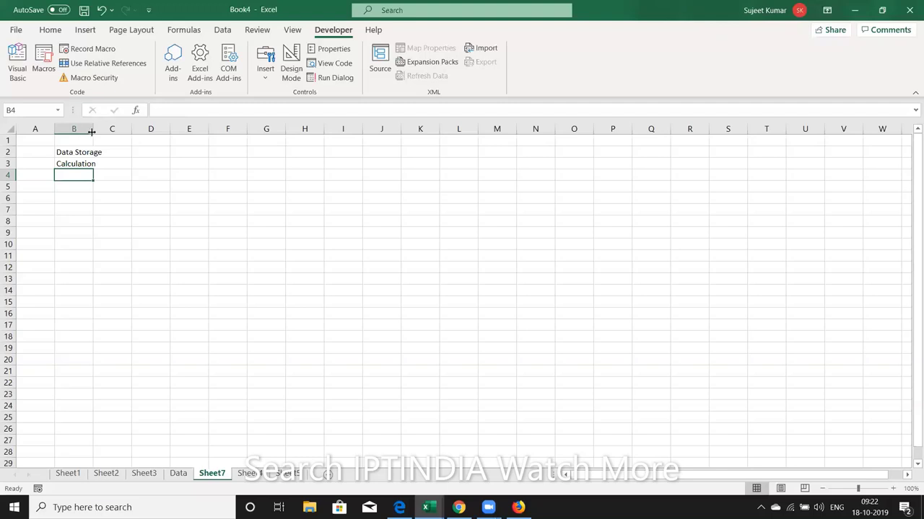
{"action": "left_click", "coordinate": [224, 176]}
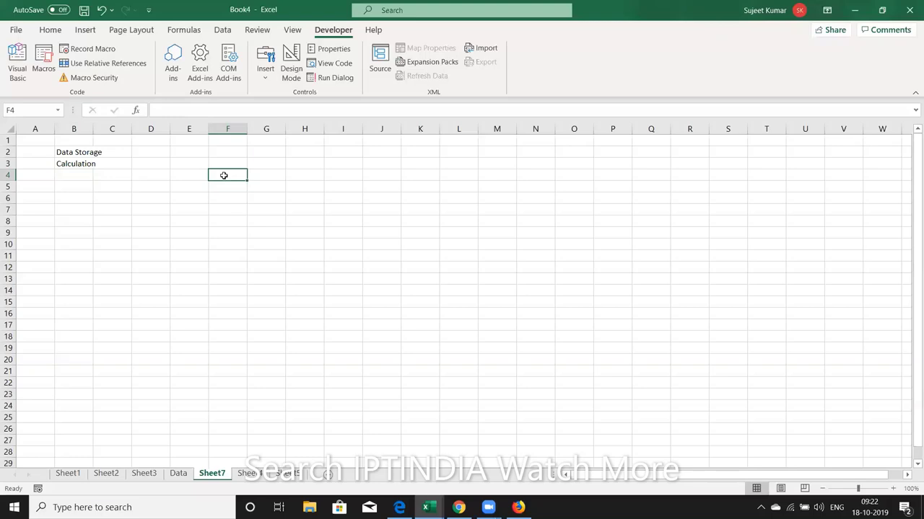
Enter 20 in F4 and 30 in F5.
{"action": "type", "text": "20"}
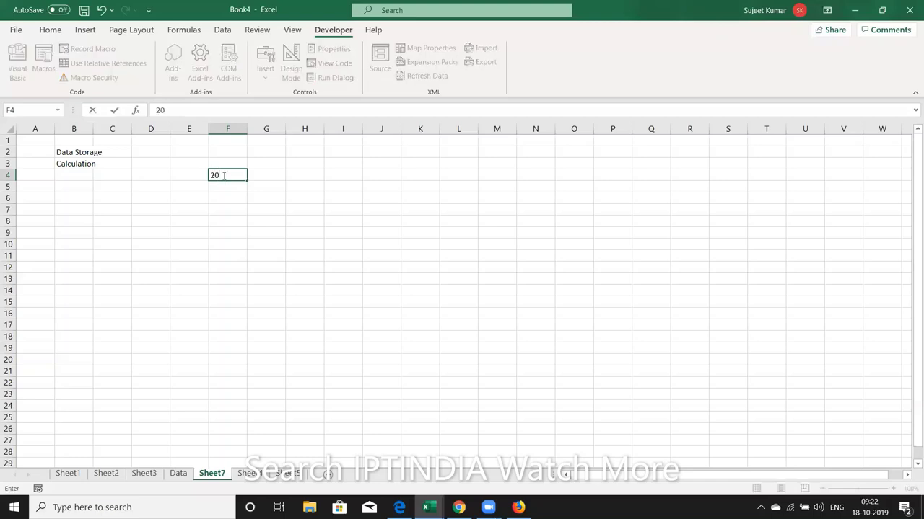
{"action": "key", "text": "Return"}
{"action": "type", "text": "30"}
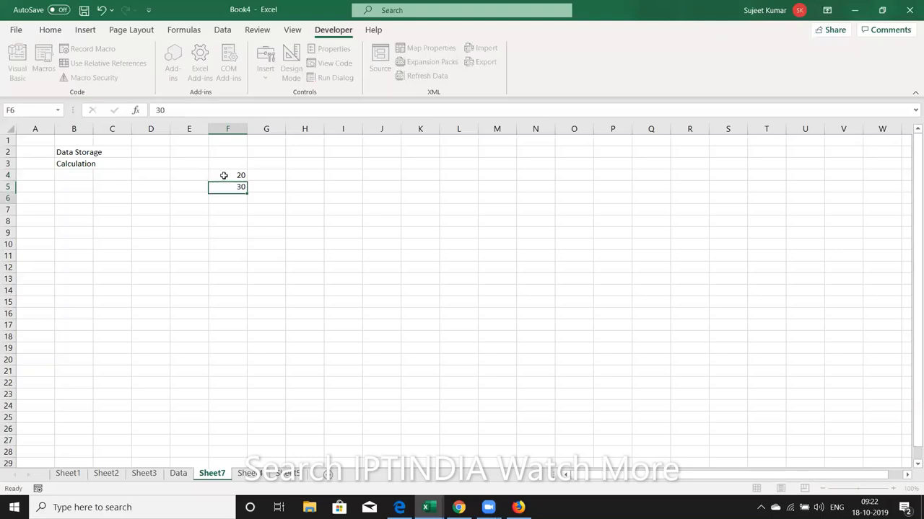
{"action": "key", "text": "Return"}
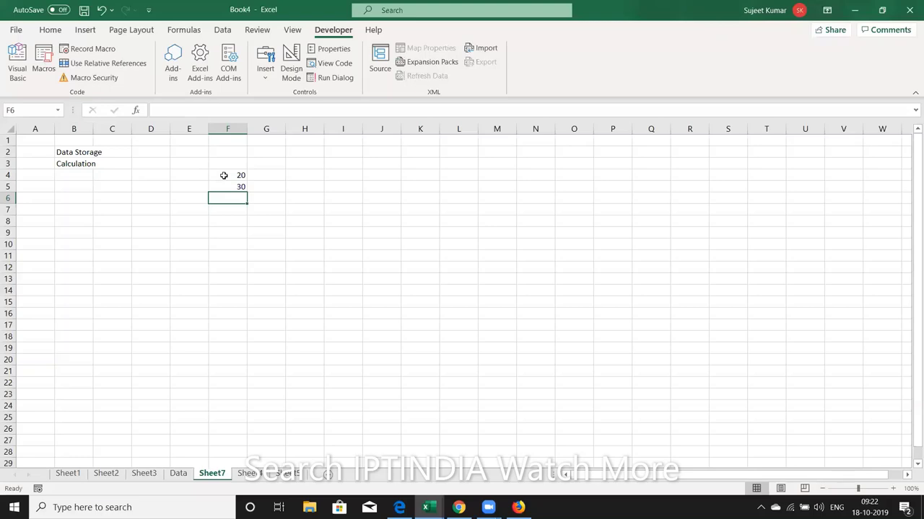
Give F6 the formula =F4+F5 so it shows 50.
{"action": "type", "text": "="}
{"action": "key", "text": "Up"}
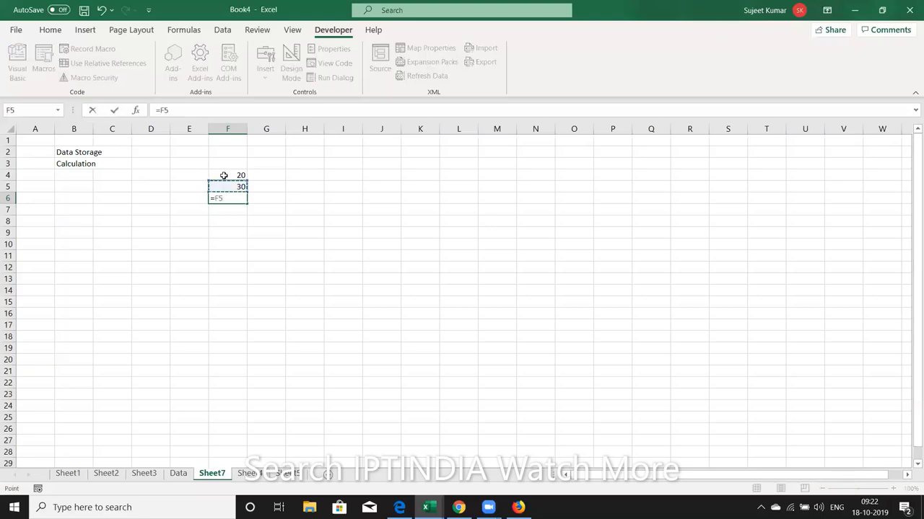
{"action": "key", "text": "Up"}
{"action": "type", "text": "+20"}
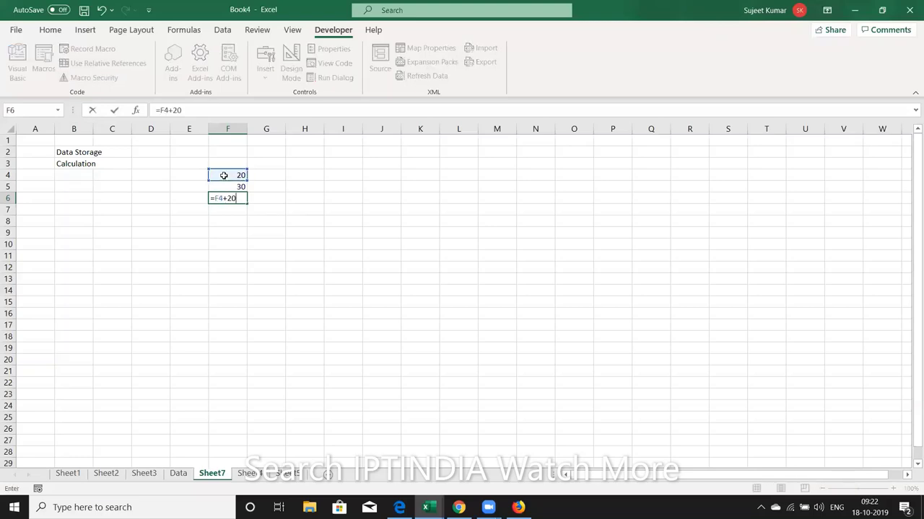
{"action": "key", "text": "Return"}
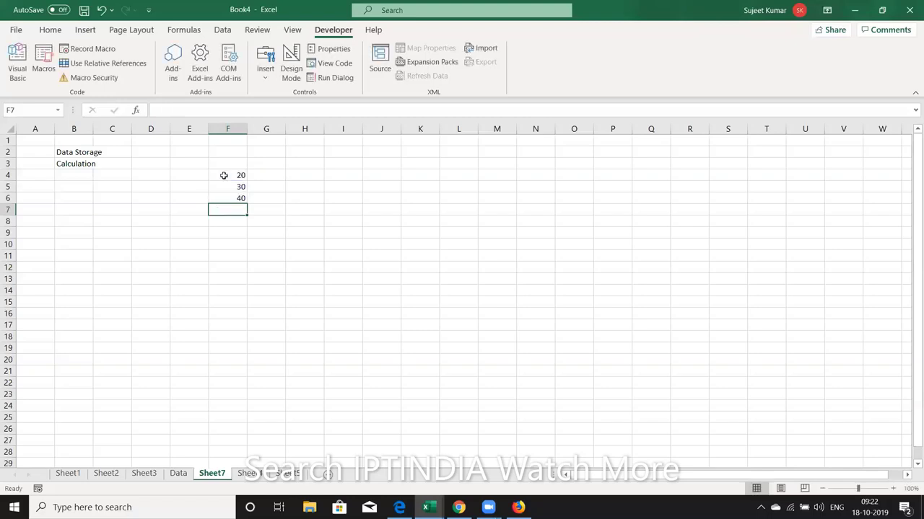
{"action": "key", "text": "Up"}
{"action": "type", "text": "="}
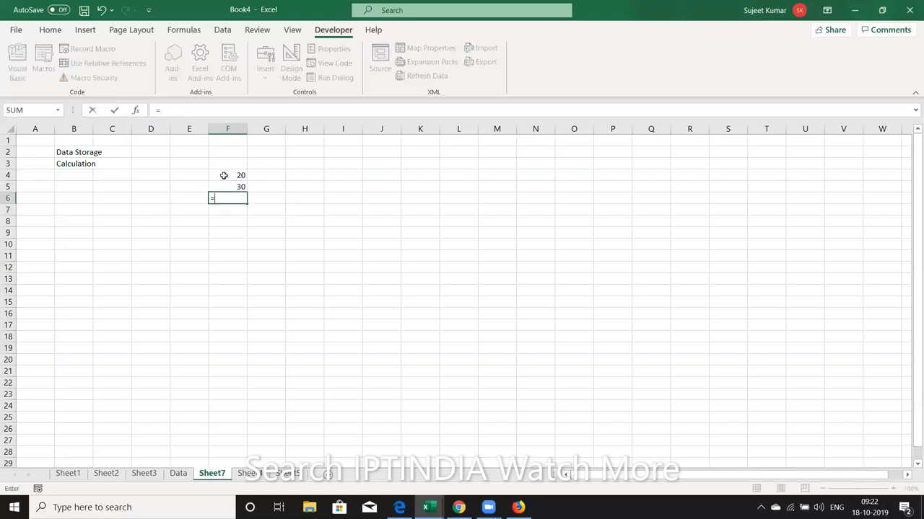
{"action": "left_click", "coordinate": [224, 175]}
{"action": "type", "text": "+"}
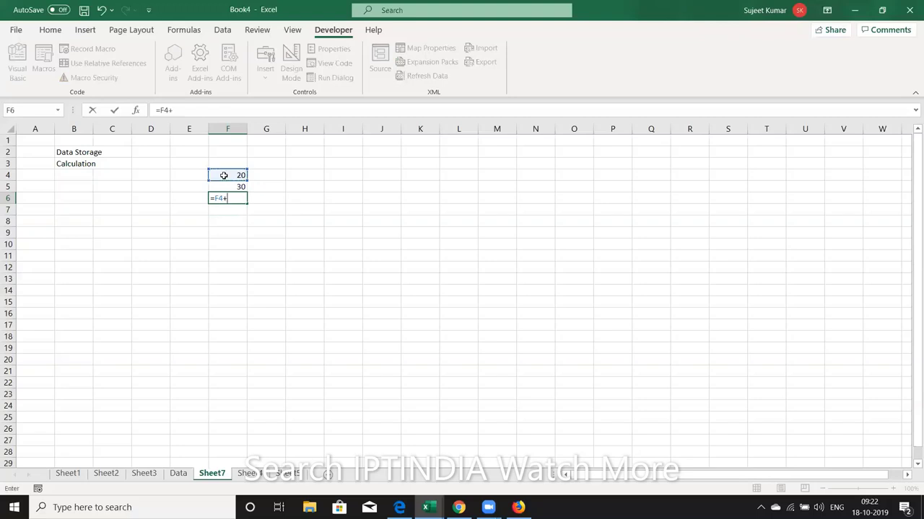
{"action": "type", "text": "F5"}
{"action": "key", "text": "ctrl+Return"}
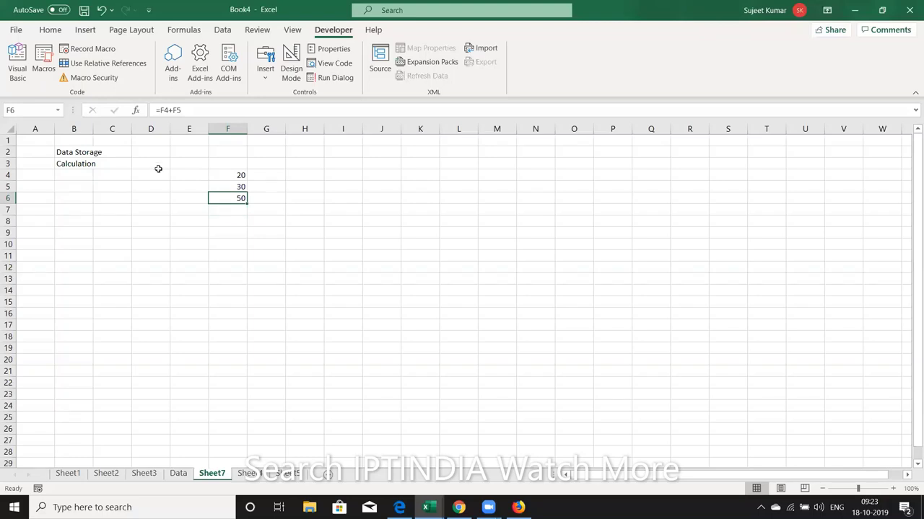
Check the Sheet7 entries by selecting B3 and then B4.
{"action": "left_click", "coordinate": [88, 167]}
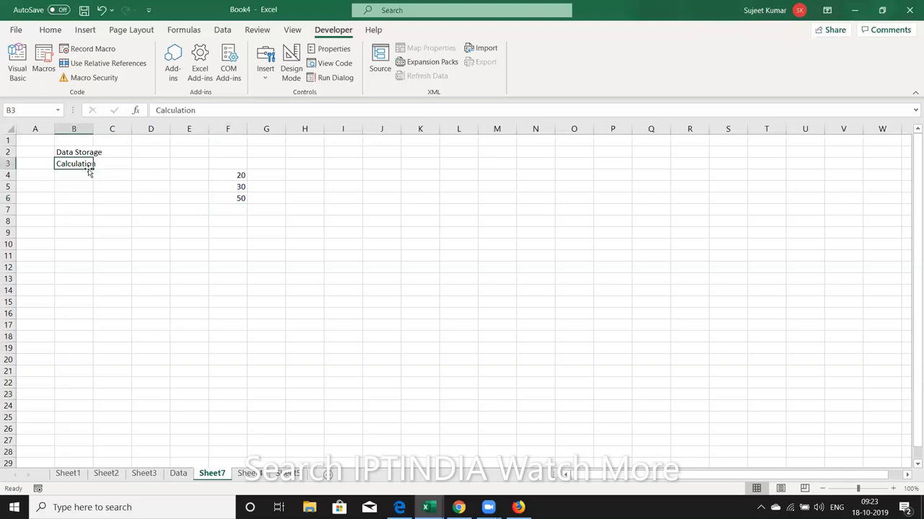
{"action": "left_click", "coordinate": [88, 175]}
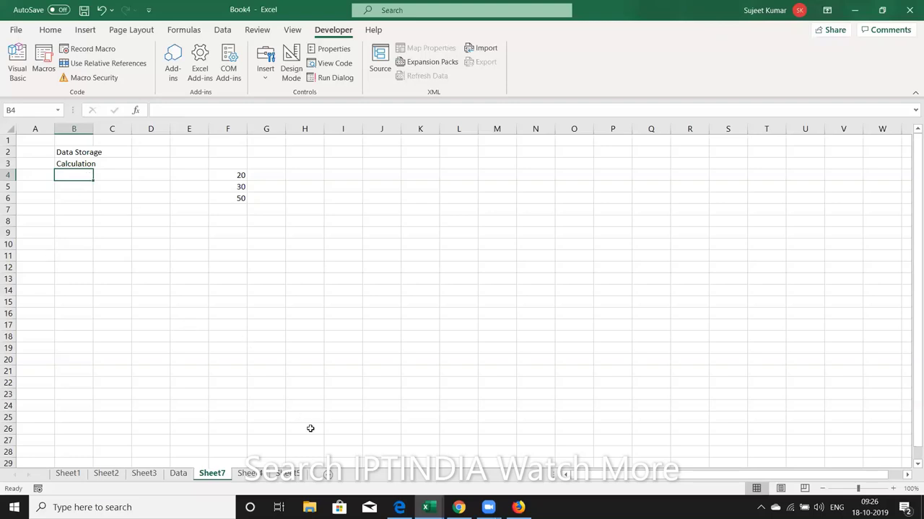
Review the monthly P-1 to P-9 sheet, checking D4 and D8, then add blank Sheet8.
{"action": "left_click", "coordinate": [298, 476]}
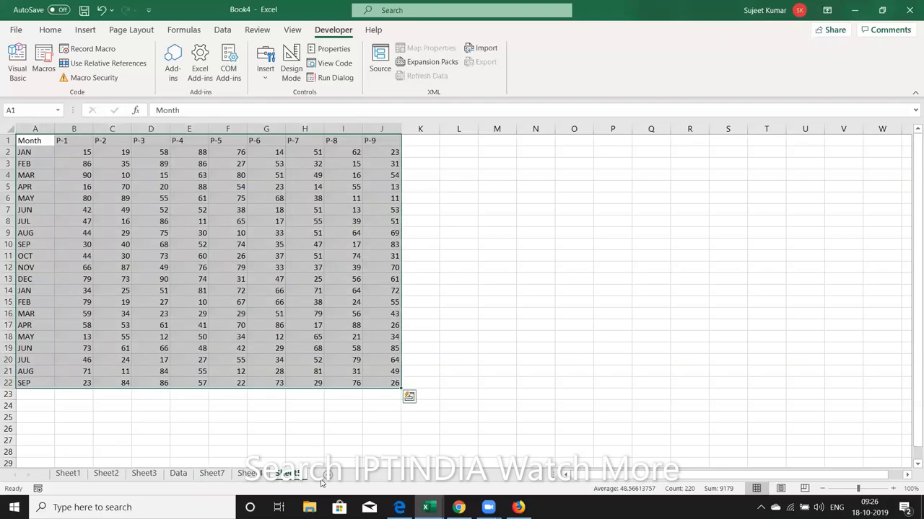
{"action": "left_click", "coordinate": [34, 130]}
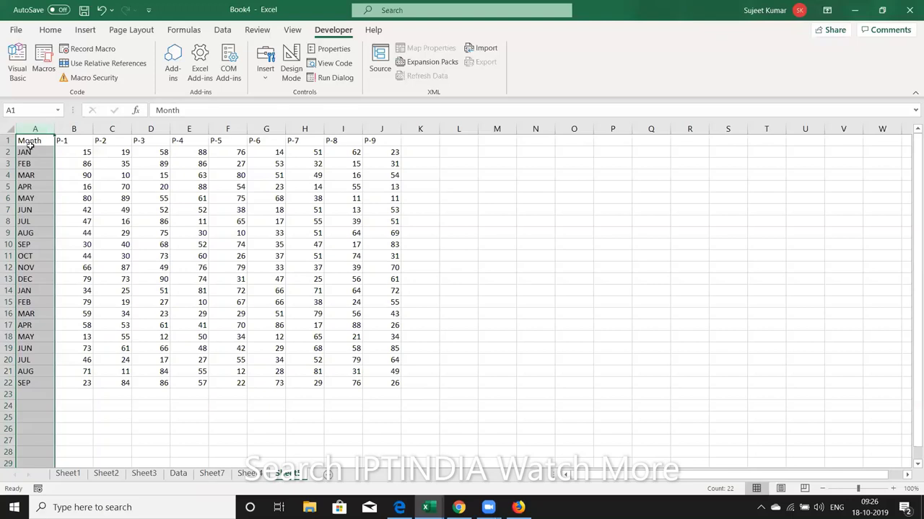
{"action": "left_click", "coordinate": [31, 149]}
{"action": "left_click", "coordinate": [29, 141]}
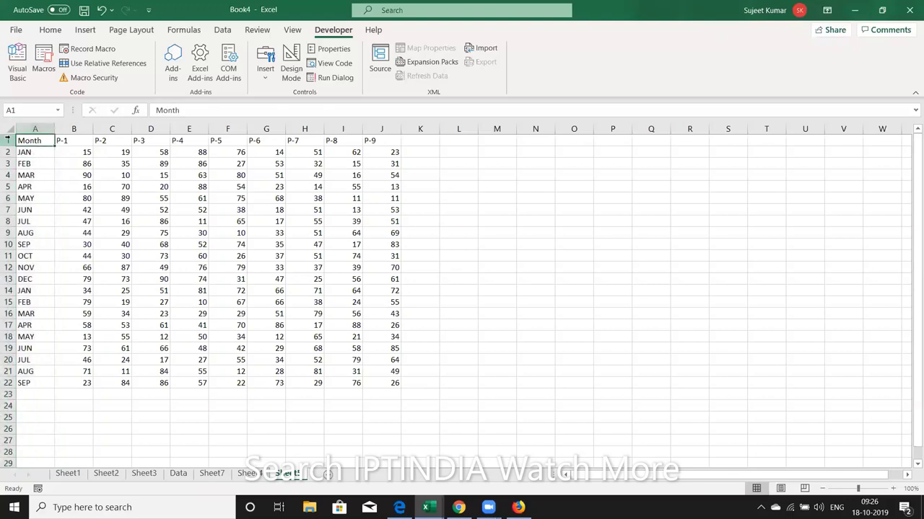
{"action": "left_click", "coordinate": [135, 178]}
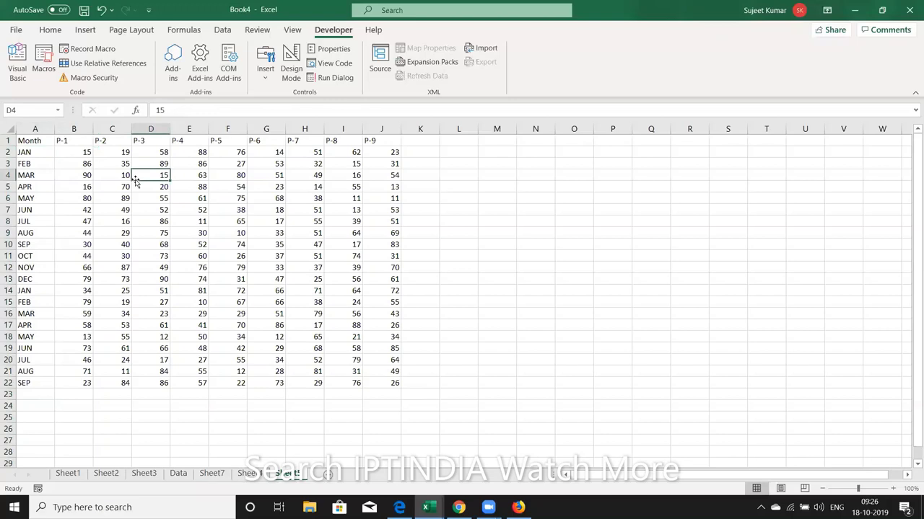
{"action": "left_click", "coordinate": [150, 221]}
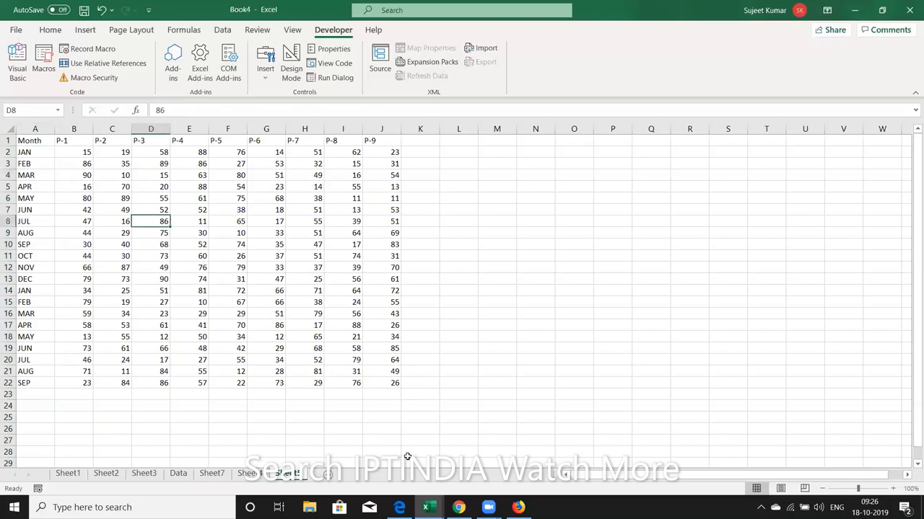
{"action": "left_click", "coordinate": [326, 474]}
Enter 20 in D4, 30 in E4, their sum formula in F4, and =20+30 in F5.
{"action": "left_click", "coordinate": [133, 172]}
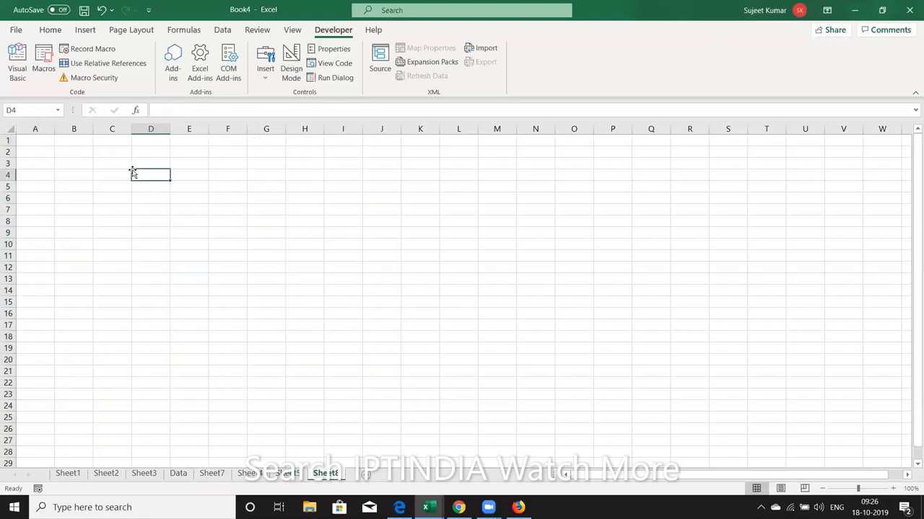
{"action": "type", "text": "20"}
{"action": "key", "text": "Tab"}
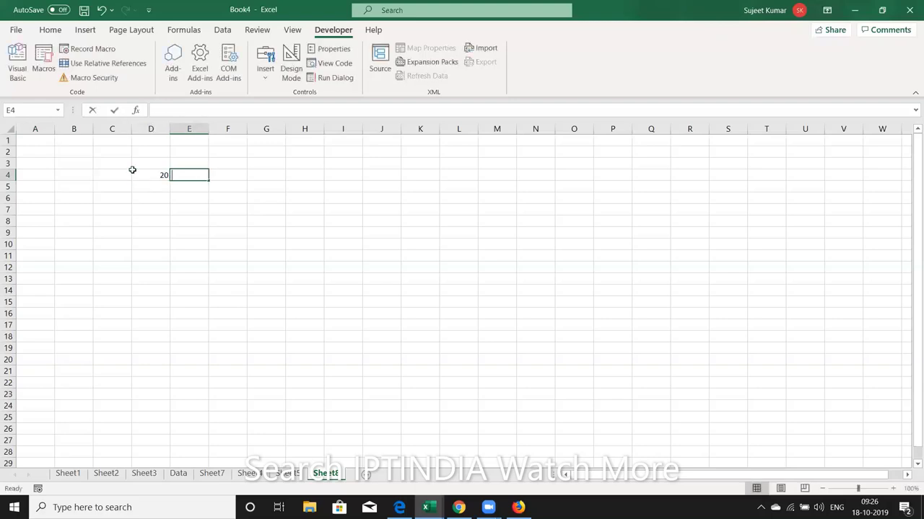
{"action": "type", "text": "30"}
{"action": "key", "text": "Tab"}
{"action": "type", "text": "+"}
{"action": "left_click", "coordinate": [133, 173]}
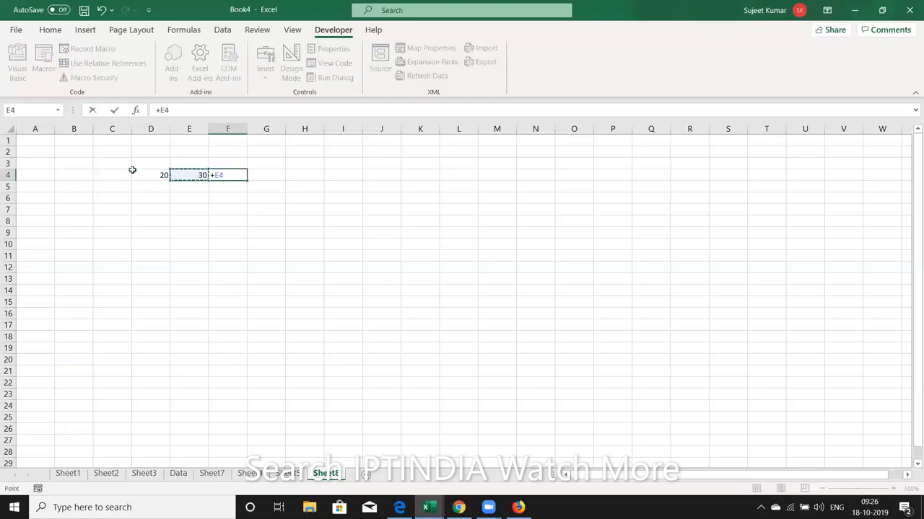
{"action": "type", "text": "+2"}
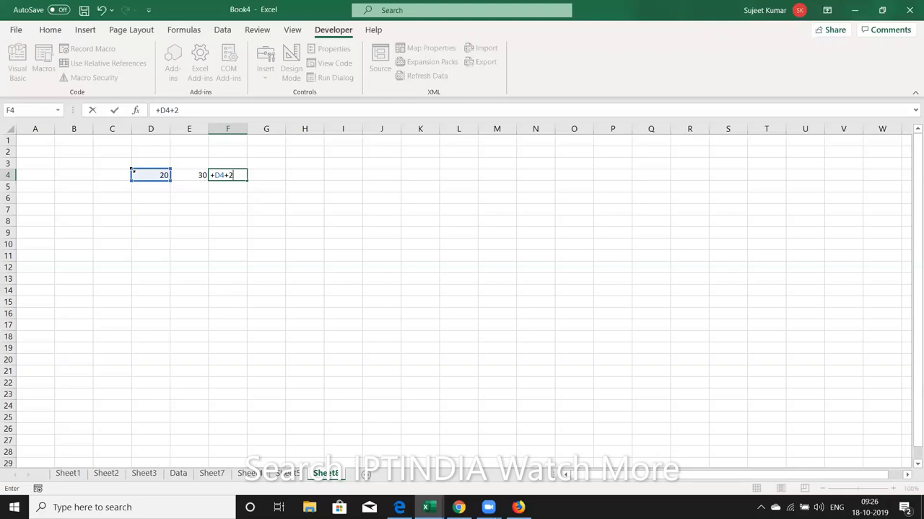
{"action": "type", "text": "E4"}
{"action": "key", "text": "BackSpace"}
{"action": "key", "text": "BackSpace"}
{"action": "type", "text": "E4"}
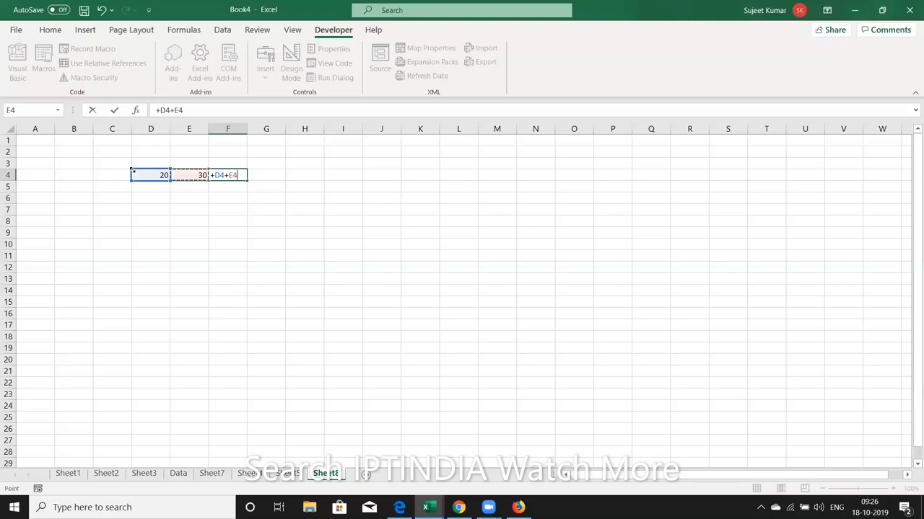
{"action": "key", "text": "Return"}
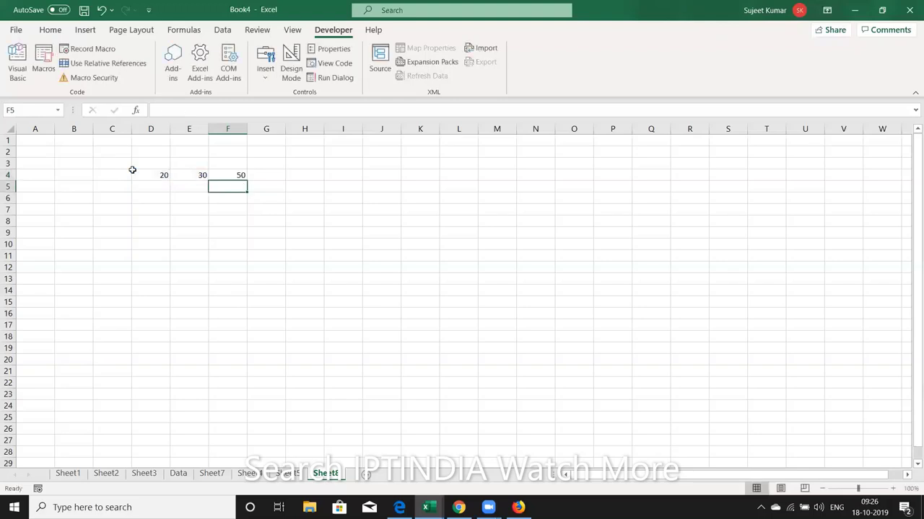
{"action": "type", "text": "=20+"}
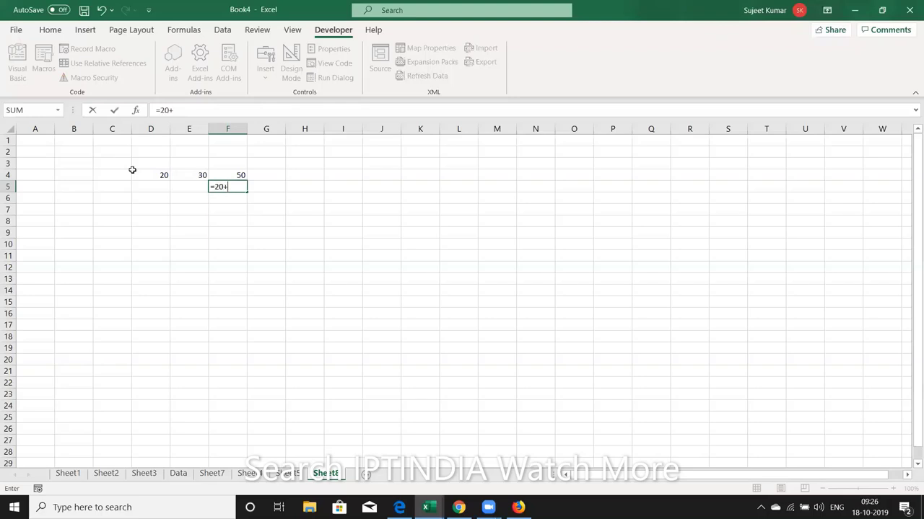
{"action": "type", "text": "30"}
{"action": "key", "text": "Return"}
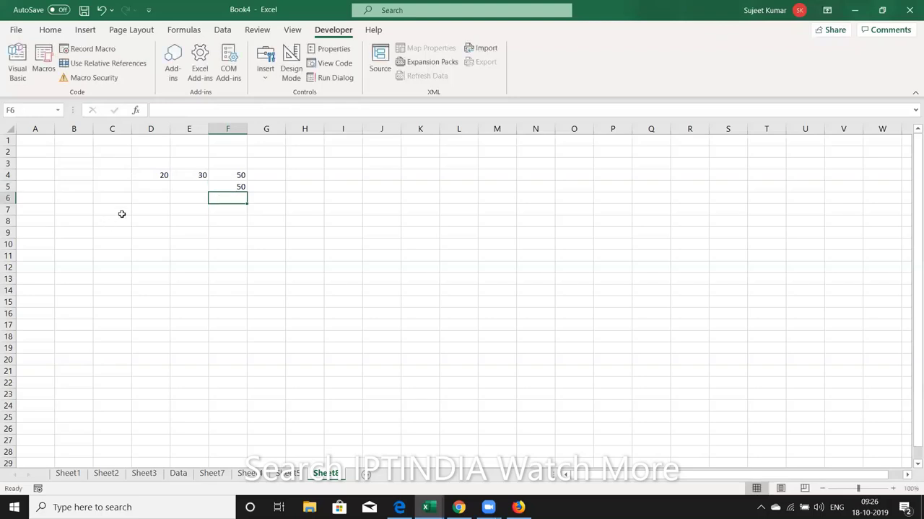
Change E4 to 40 and confirm the F4 sum now shows 60.
{"action": "left_click", "coordinate": [199, 174]}
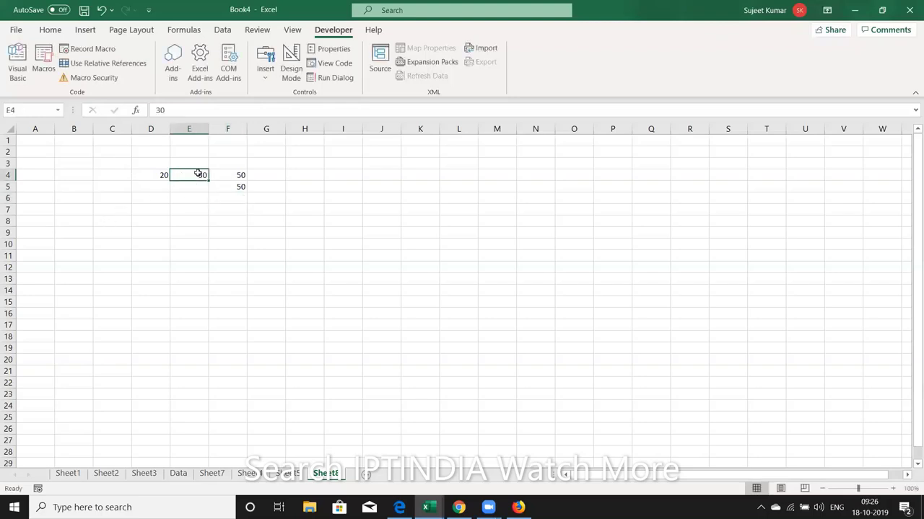
{"action": "type", "text": "40"}
{"action": "key", "text": "Return"}
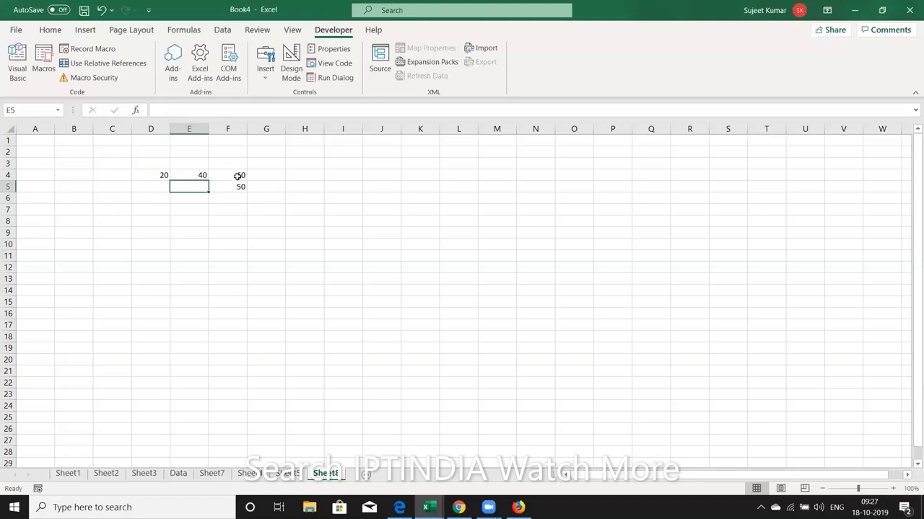
{"action": "double_click", "coordinate": [236, 175]}
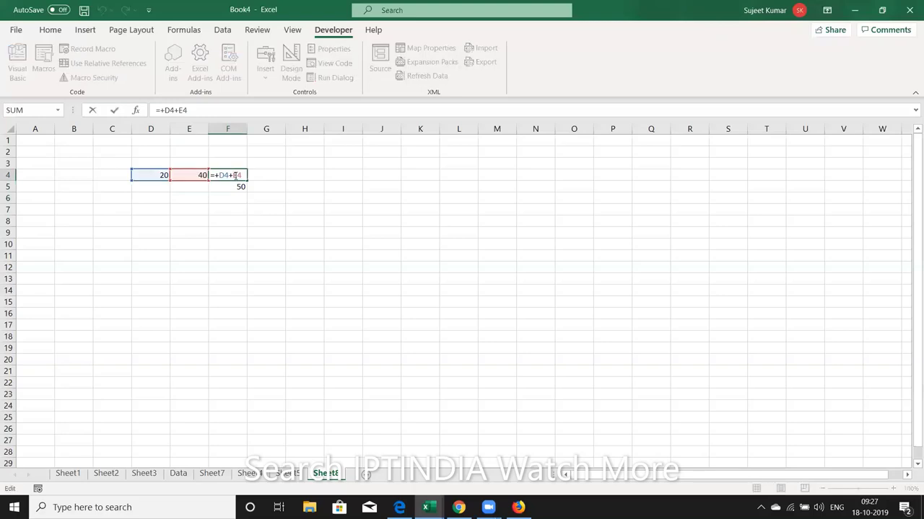
{"action": "key", "text": "Escape"}
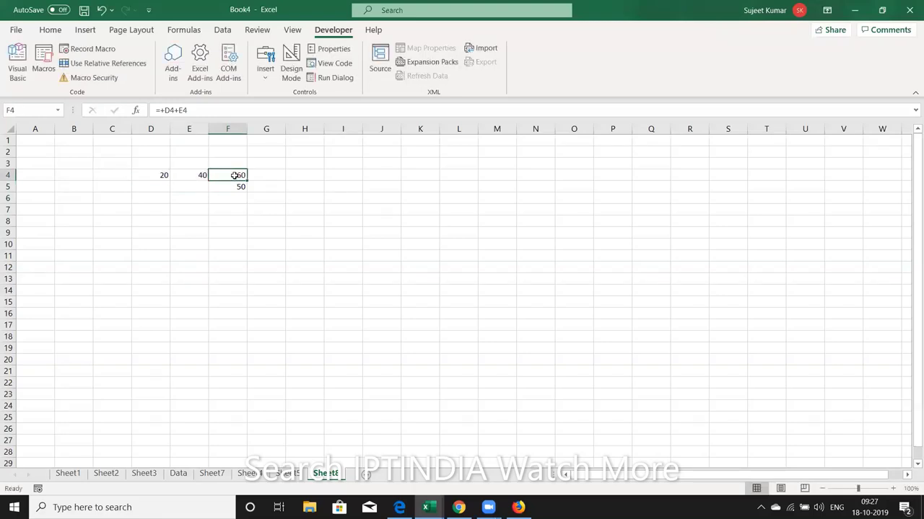
{"action": "double_click", "coordinate": [235, 176]}
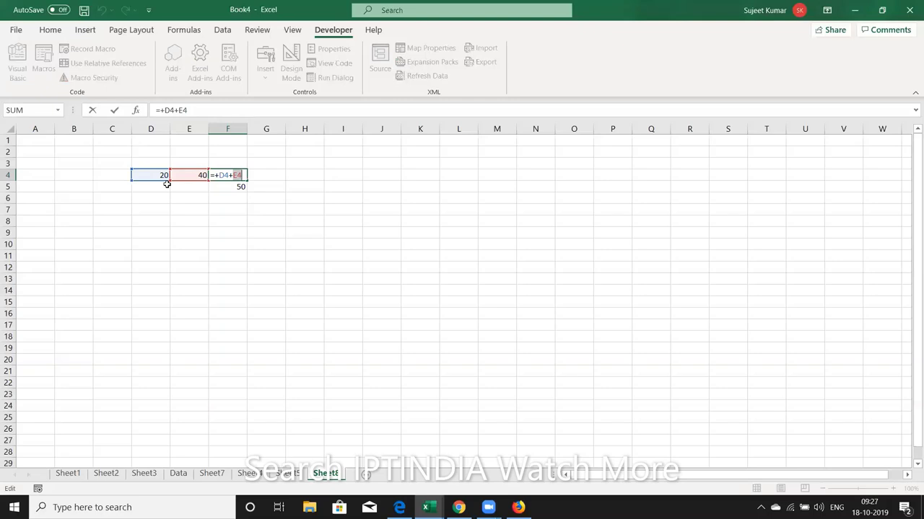
{"action": "key", "text": "Return"}
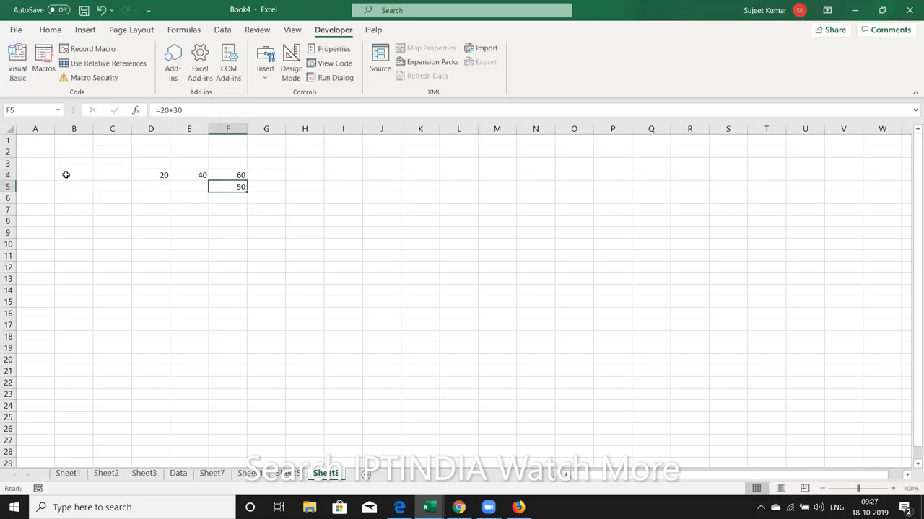
Clear the earlier figures from D2:H10.
{"action": "left_click_drag", "start_coordinate": [147, 153], "coordinate": [285, 238]}
{"action": "key", "text": "Delete"}
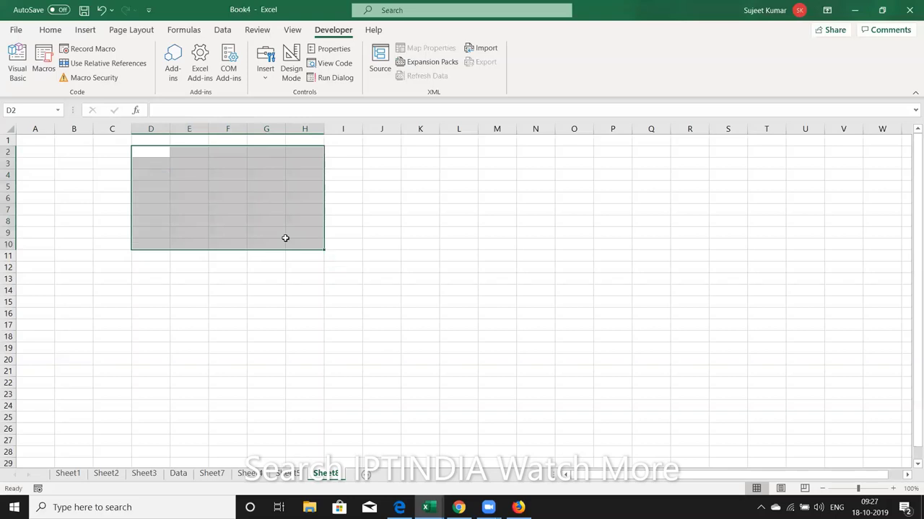
{"action": "left_click", "coordinate": [41, 141]}
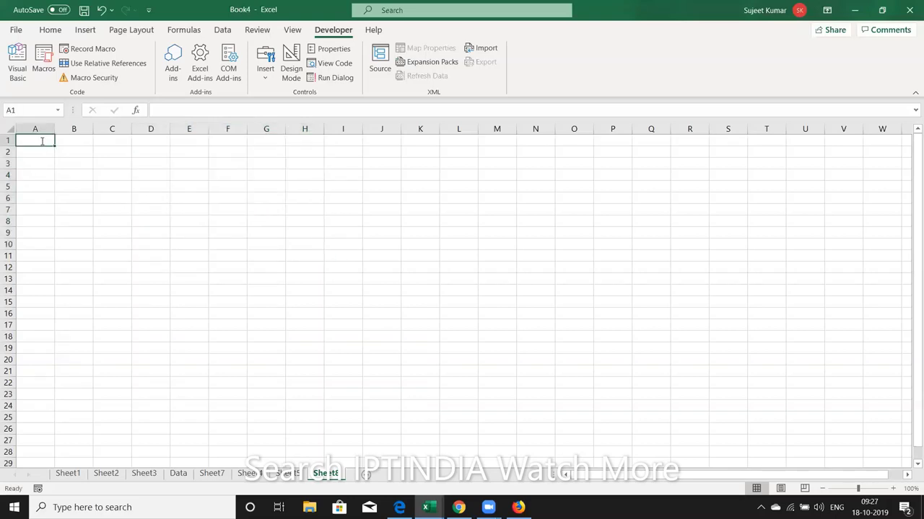
Fill A1:A10 with 85, 36, 52, 63, 25, 65, 45, 63, 36, 65.
{"action": "type", "text": "85"}
{"action": "key", "text": "Return"}
{"action": "type", "text": "36"}
{"action": "key", "text": "Return"}
{"action": "type", "text": "52"}
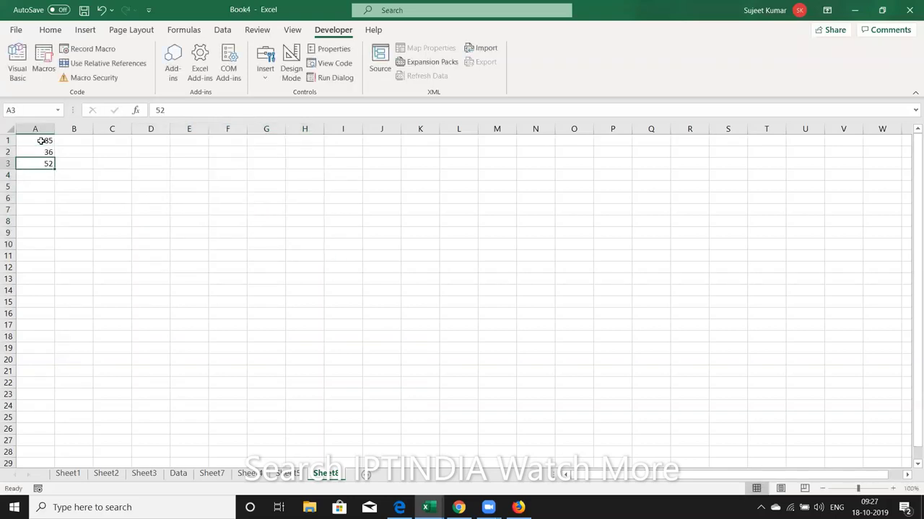
{"action": "key", "text": "Return"}
{"action": "type", "text": "63"}
{"action": "key", "text": "Return"}
{"action": "type", "text": "25"}
{"action": "key", "text": "Return"}
{"action": "type", "text": "65"}
{"action": "key", "text": "Return"}
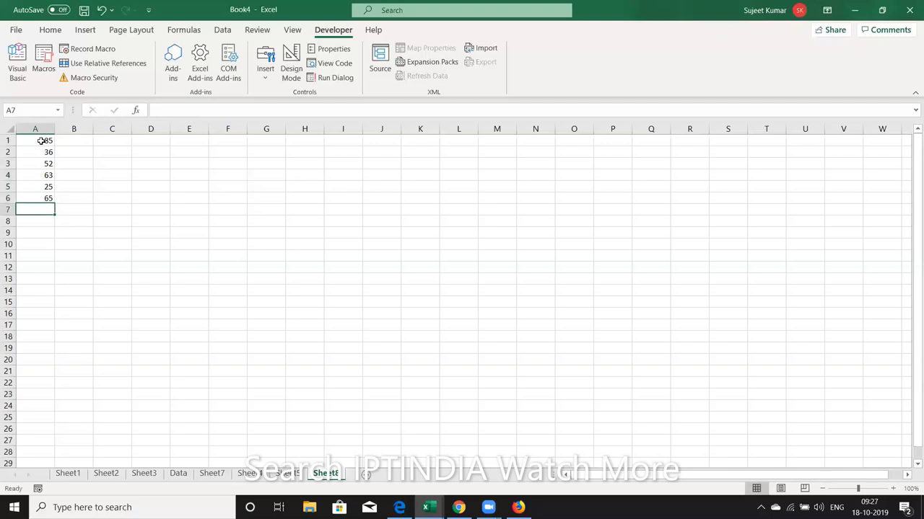
{"action": "type", "text": "45"}
{"action": "key", "text": "Return"}
{"action": "type", "text": "6"}
{"action": "type", "text": "36"}
{"action": "key", "text": "Return"}
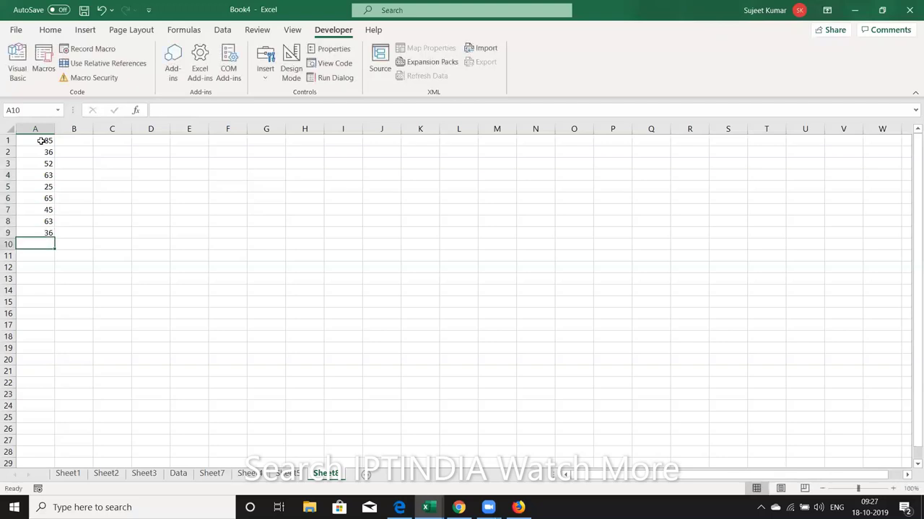
{"action": "type", "text": "65"}
{"action": "key", "text": "Return"}
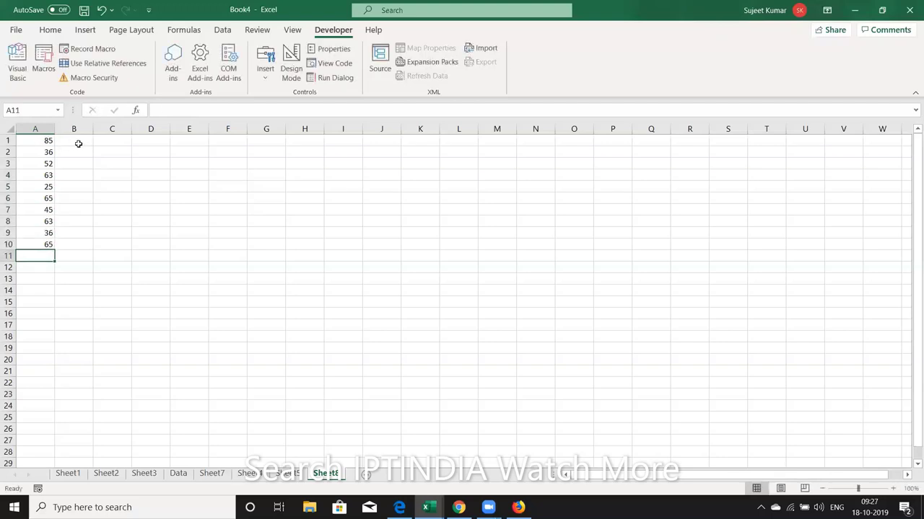
Enter =A1+20 in B1 so it shows 105.
{"action": "left_click_drag", "start_coordinate": [75, 142], "coordinate": [75, 243]}
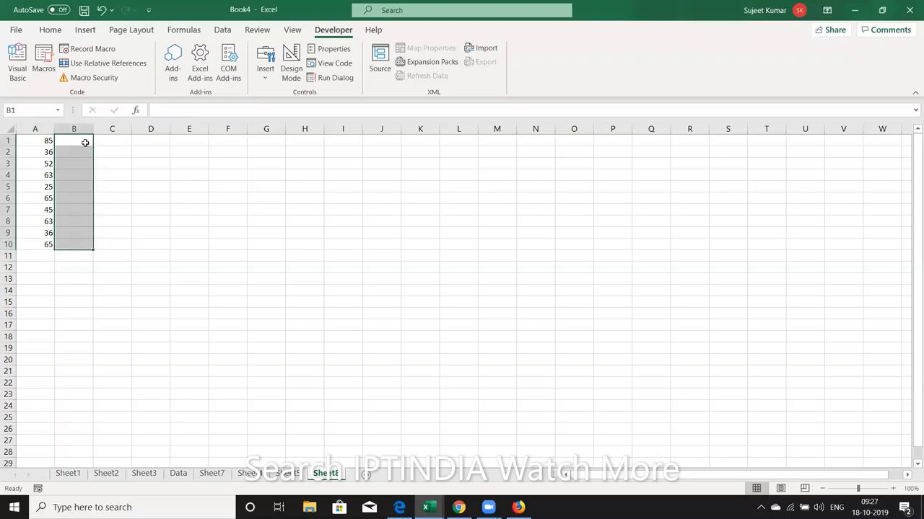
{"action": "left_click", "coordinate": [77, 144]}
{"action": "type", "text": "="}
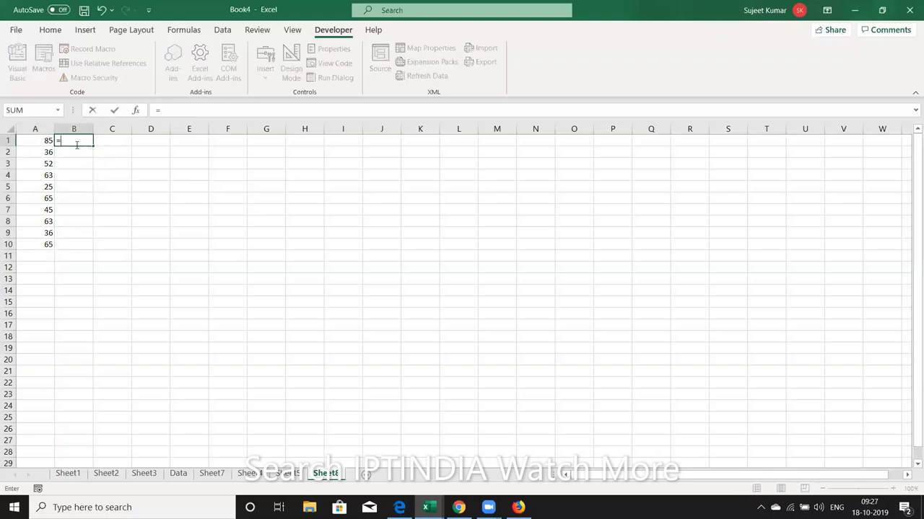
{"action": "left_click", "coordinate": [37, 140]}
{"action": "type", "text": "+"}
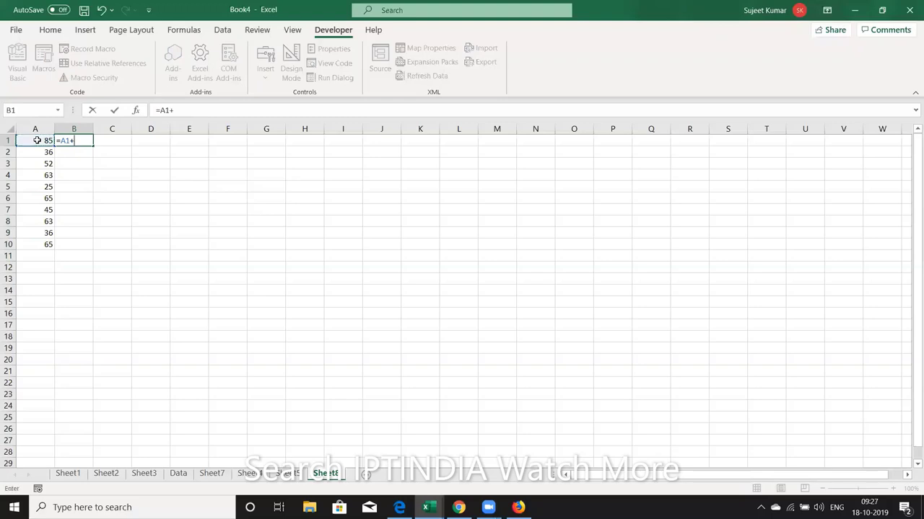
{"action": "type", "text": "20"}
{"action": "key", "text": "Return"}
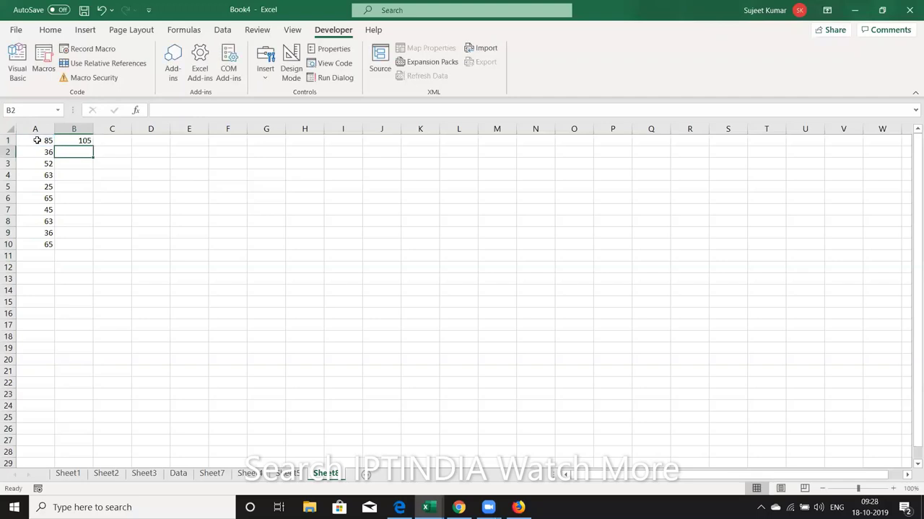
Copy B1's formula down into B2:B10 and check the results.
{"action": "key", "text": "Up"}
{"action": "key", "text": "ctrl+c"}
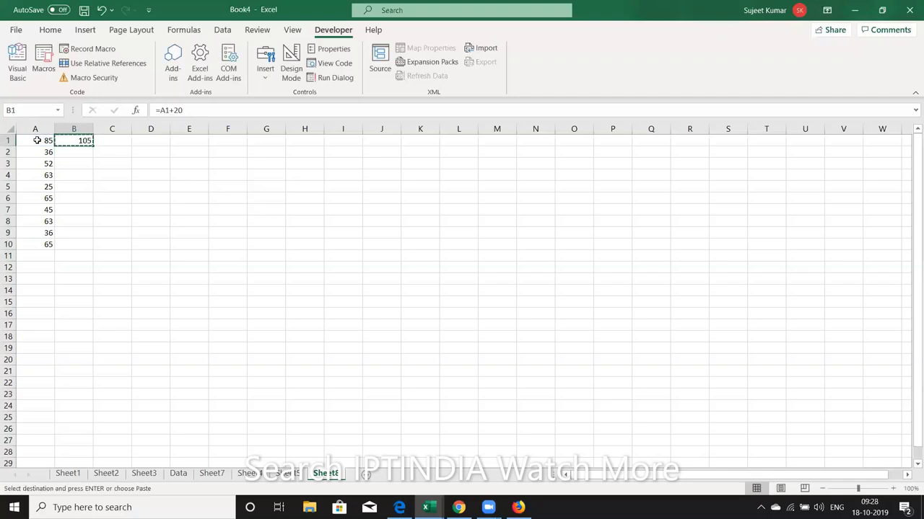
{"action": "key", "text": "Down"}
{"action": "key", "text": "shift+Down"}
{"action": "key", "text": "shift+Down"}
{"action": "key", "text": "shift+Down"}
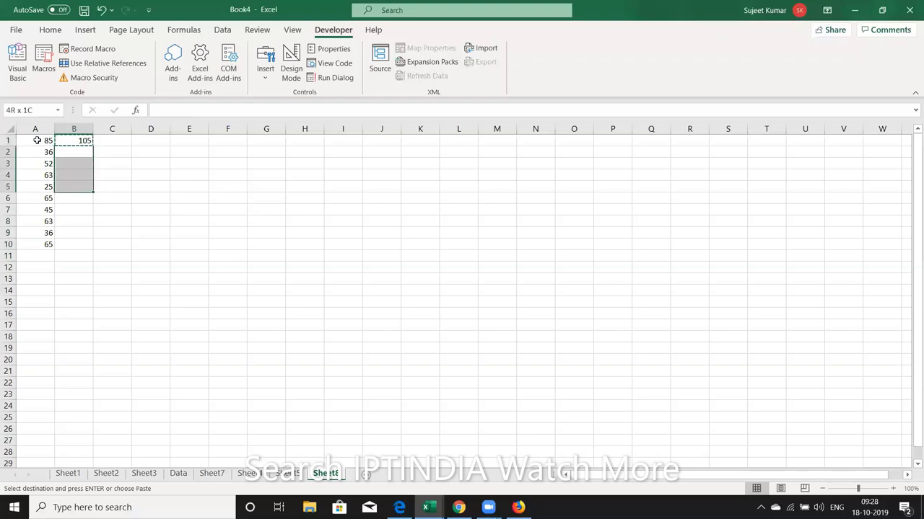
{"action": "key", "text": "shift+Down"}
{"action": "key", "text": "shift+Down"}
{"action": "key", "text": "shift+Down"}
{"action": "key", "text": "shift+Down"}
{"action": "key", "text": "shift+Down"}
{"action": "key", "text": "ctrl+v"}
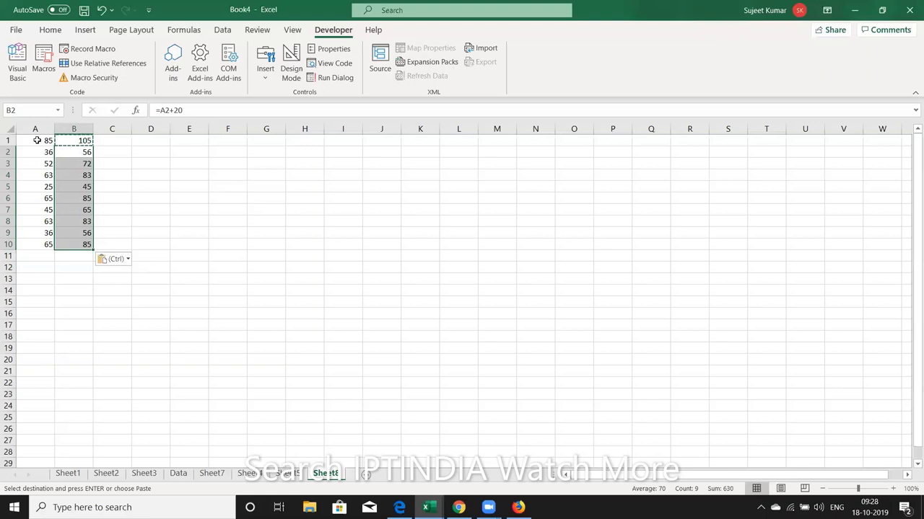
{"action": "key", "text": "Up"}
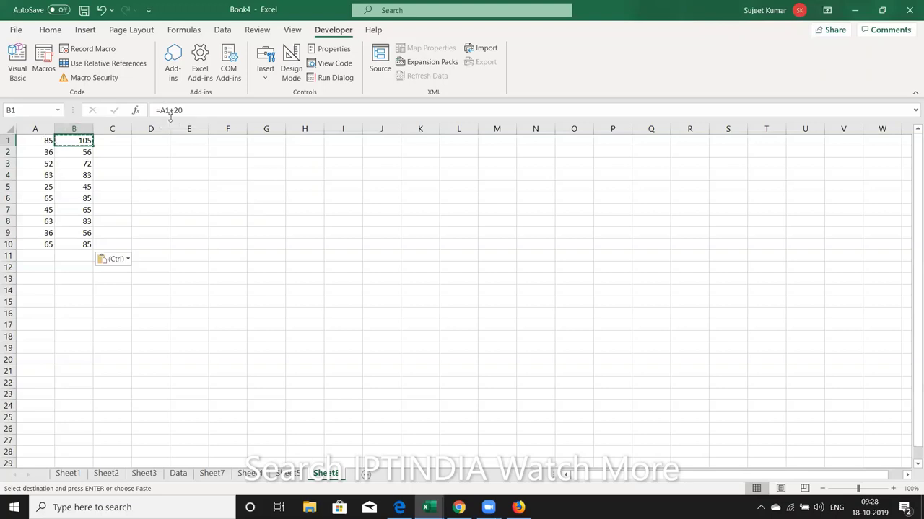
Clear the formulas and values from B1:B10.
{"action": "key", "text": "Down"}
{"action": "key", "text": "Down"}
{"action": "key", "text": "Down"}
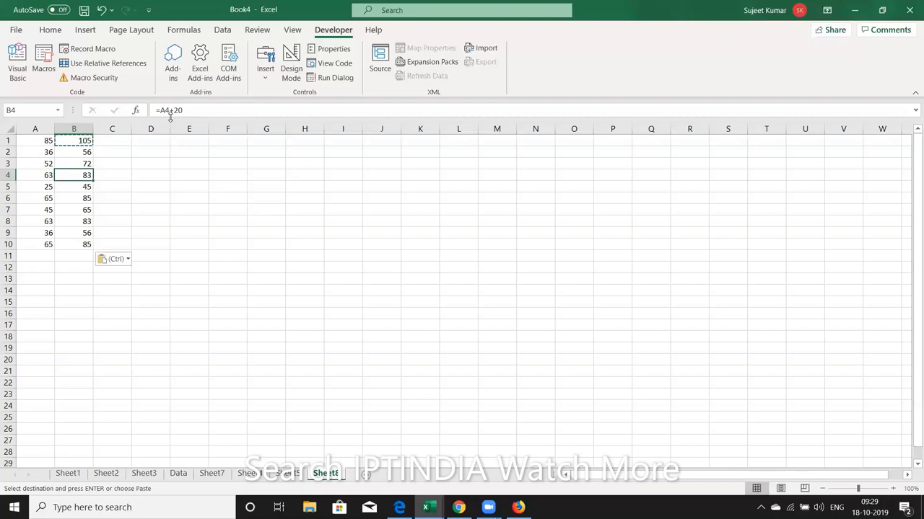
{"action": "key", "text": "Up"}
{"action": "key", "text": "Up"}
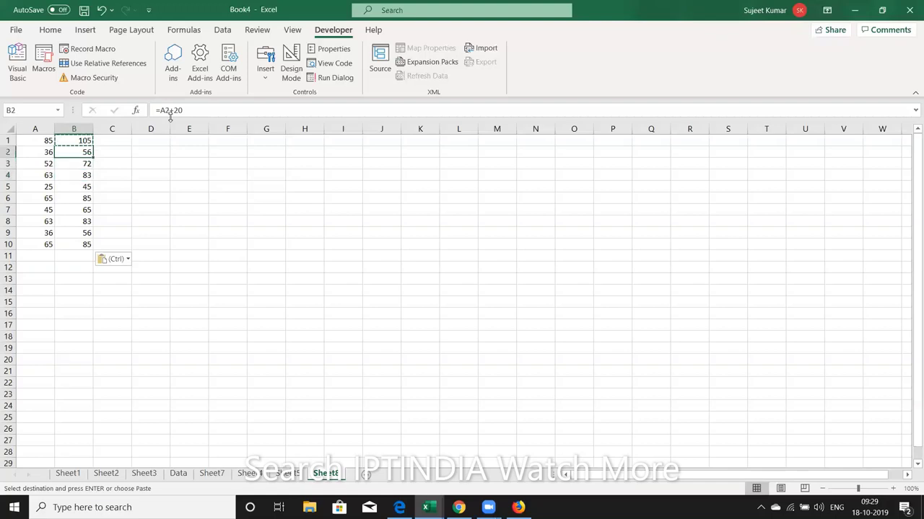
{"action": "key", "text": "ctrl+shift+Down"}
{"action": "key", "text": "Delete"}
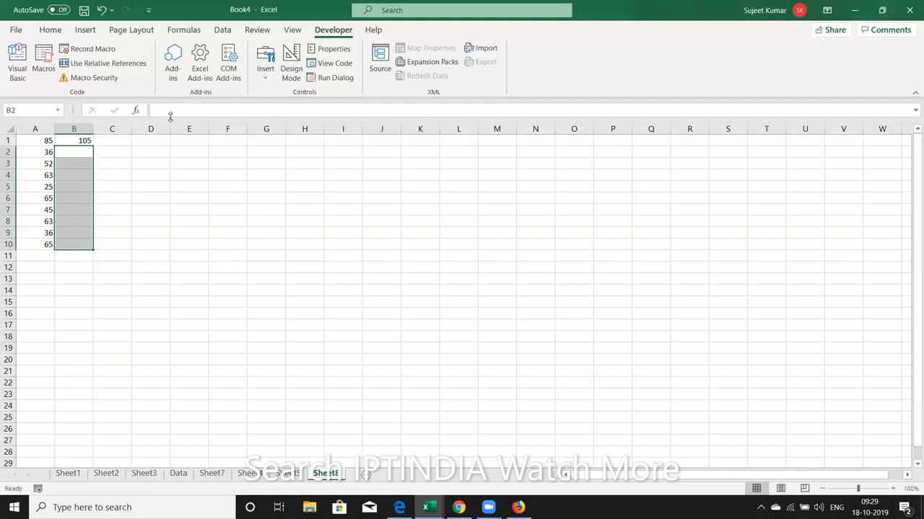
{"action": "key", "text": "Up"}
{"action": "key", "text": "Delete"}
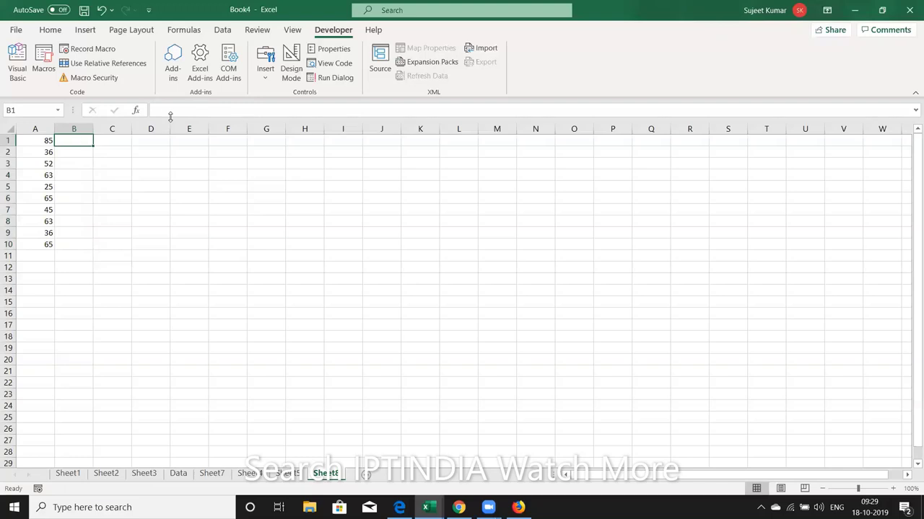
Enter 20 in cell D1.
{"action": "key", "text": "Right"}
{"action": "key", "text": "Right"}
{"action": "type", "text": "20"}
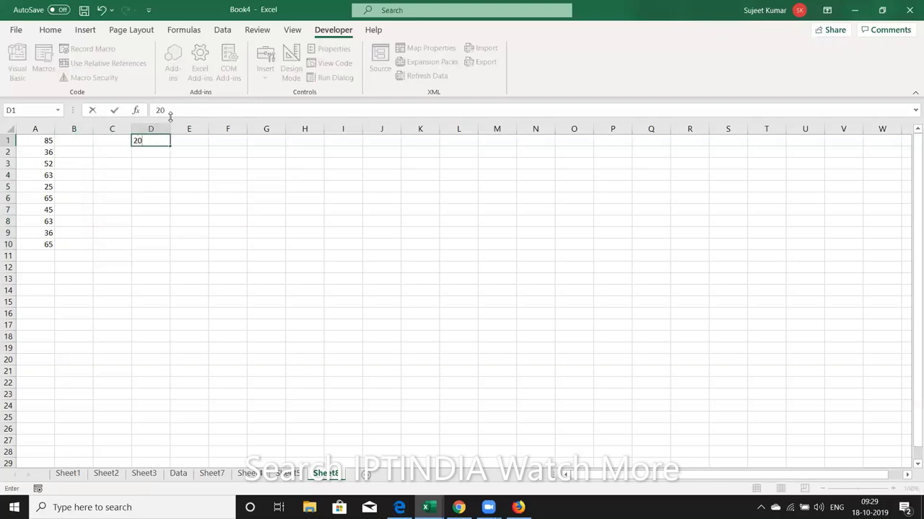
{"action": "key", "text": "Left"}
{"action": "key", "text": "Left"}
{"action": "key", "text": "Left"}
{"action": "key", "text": "Right"}
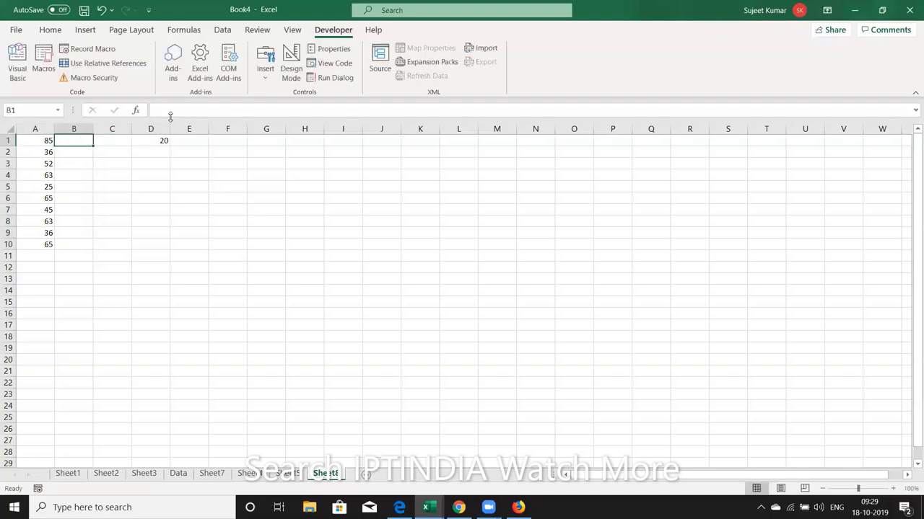
Enter =A1+D1 in B1 (showing 105) and fill it down to B10.
{"action": "type", "text": "="}
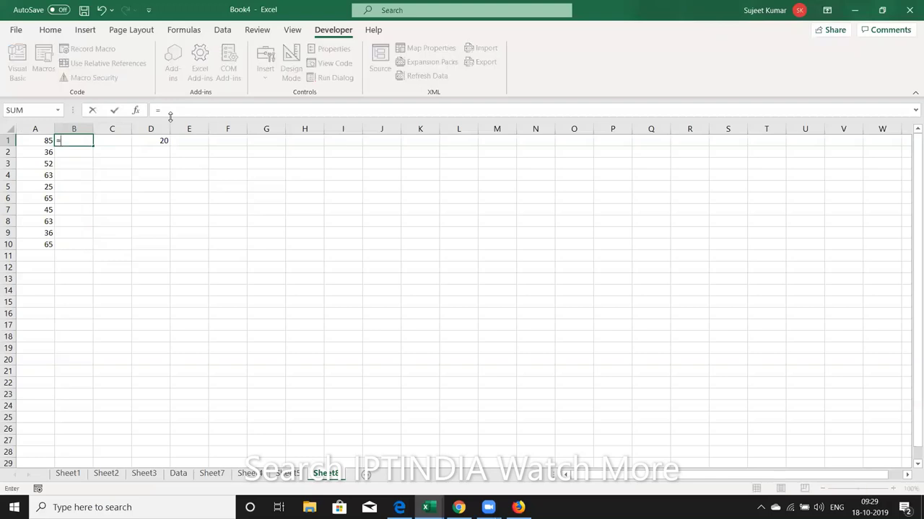
{"action": "left_click", "coordinate": [31, 139]}
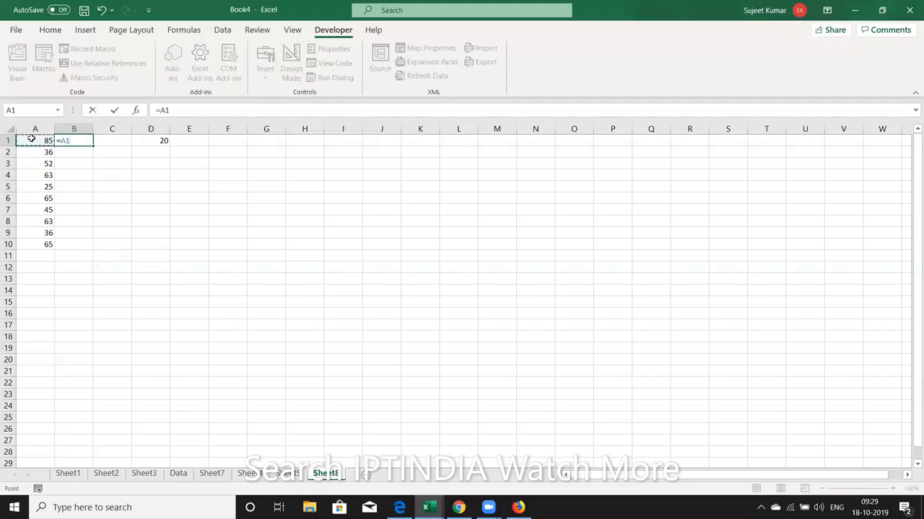
{"action": "type", "text": "+"}
{"action": "left_click", "coordinate": [146, 143]}
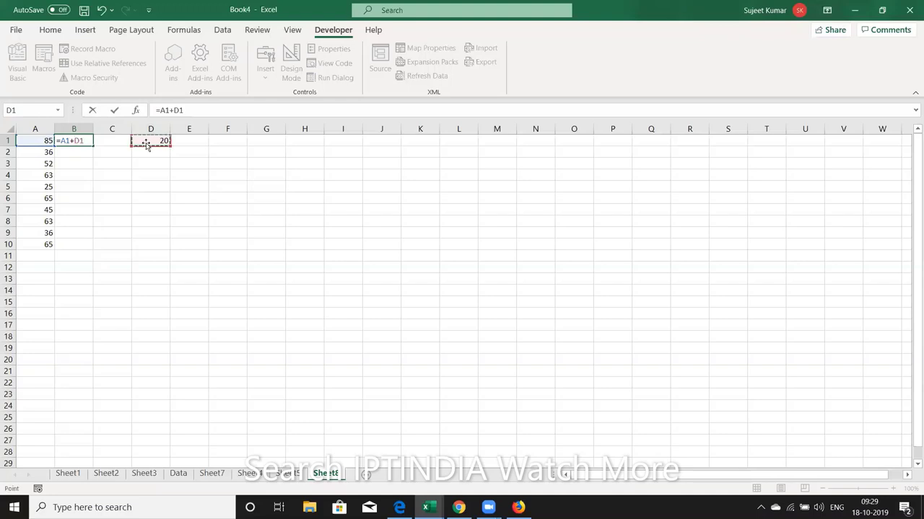
{"action": "key", "text": "Return"}
{"action": "key", "text": "Up"}
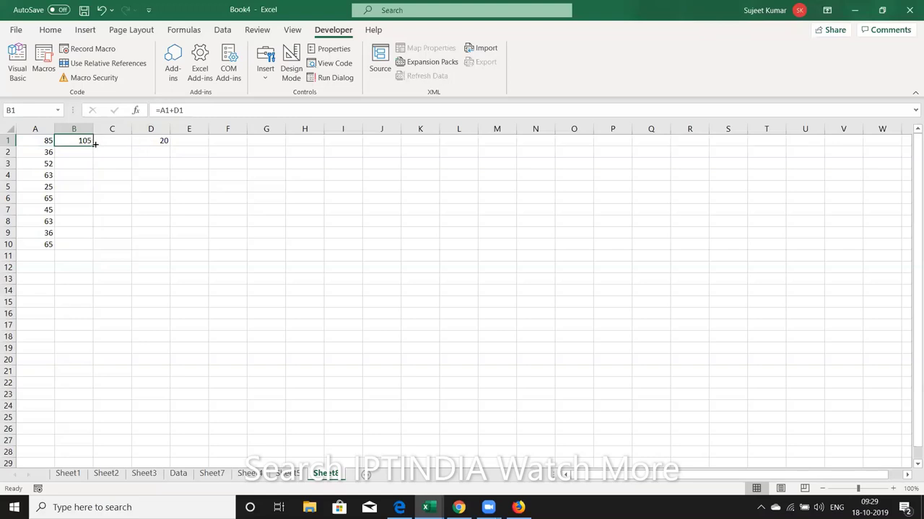
{"action": "left_click_drag", "start_coordinate": [93, 147], "coordinate": [89, 246]}
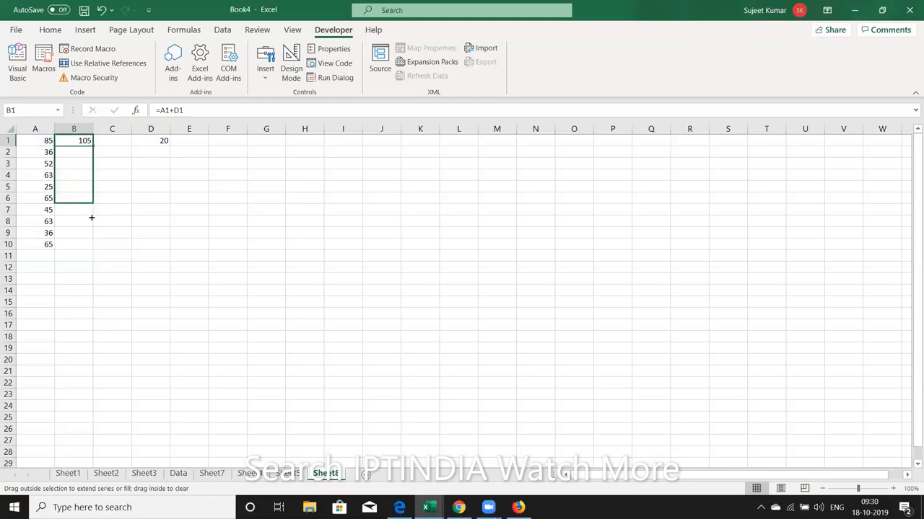
Inspect the filled formulas in B2 and B4, then reselect B1.
{"action": "left_click", "coordinate": [79, 142]}
{"action": "double_click", "coordinate": [80, 153]}
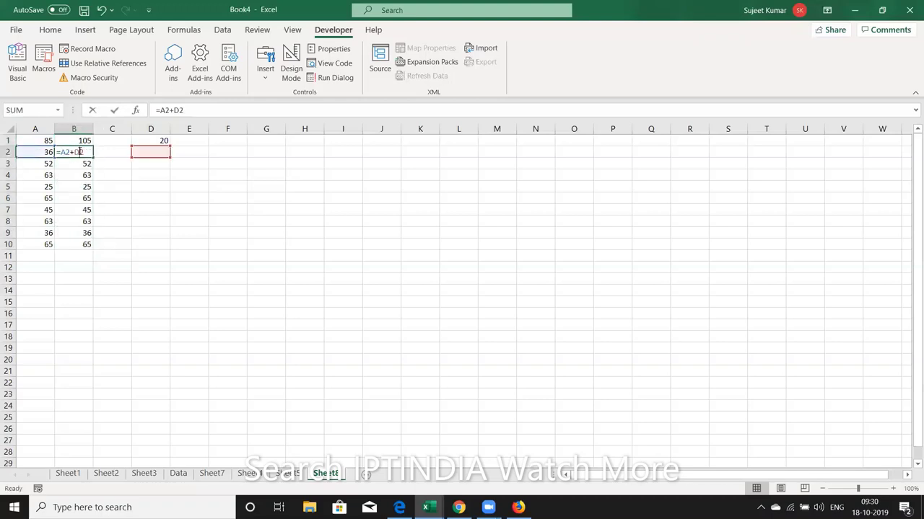
{"action": "key", "text": "Return"}
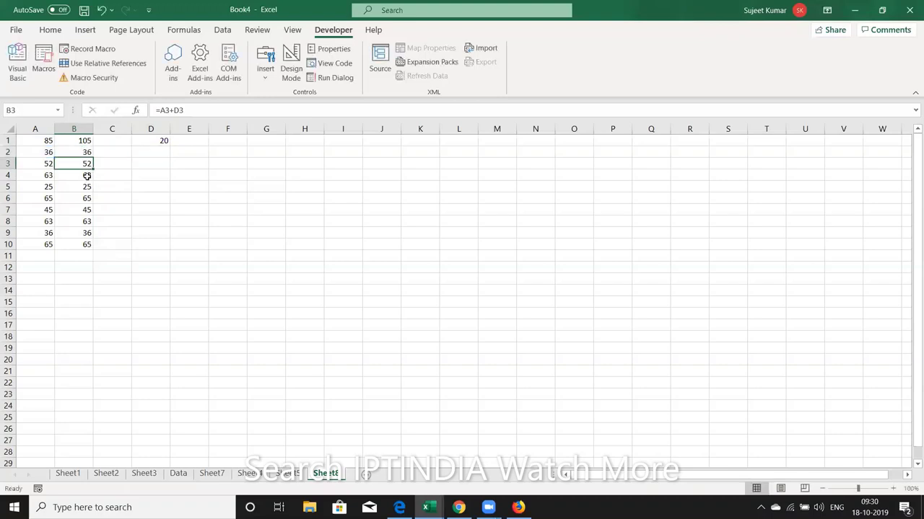
{"action": "left_click", "coordinate": [87, 176]}
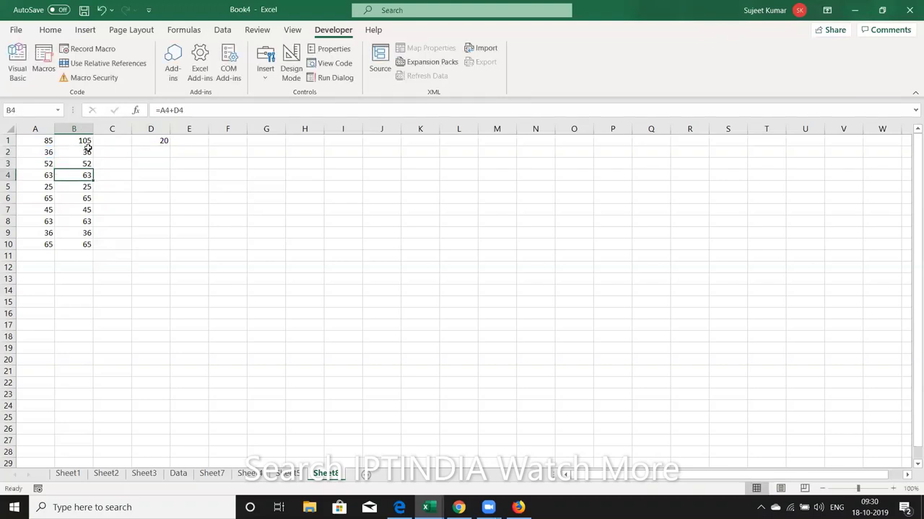
{"action": "double_click", "coordinate": [86, 153]}
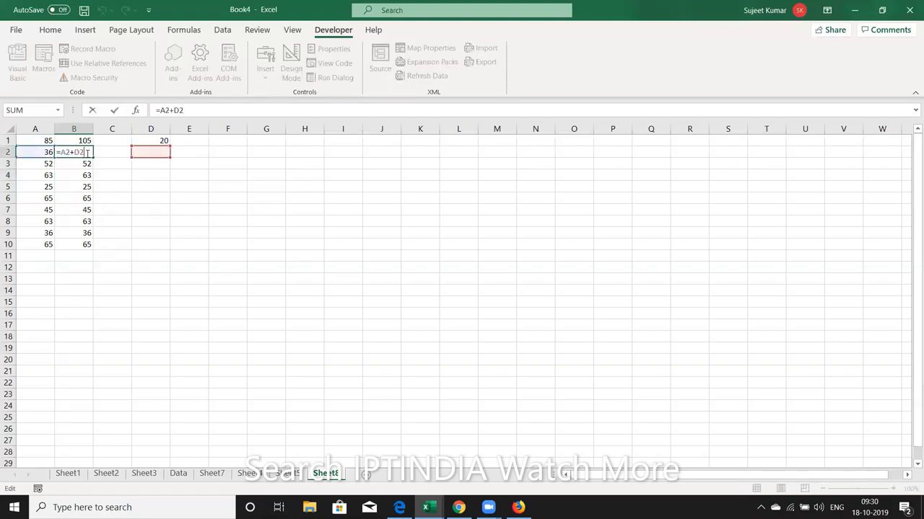
{"action": "key", "text": "Escape"}
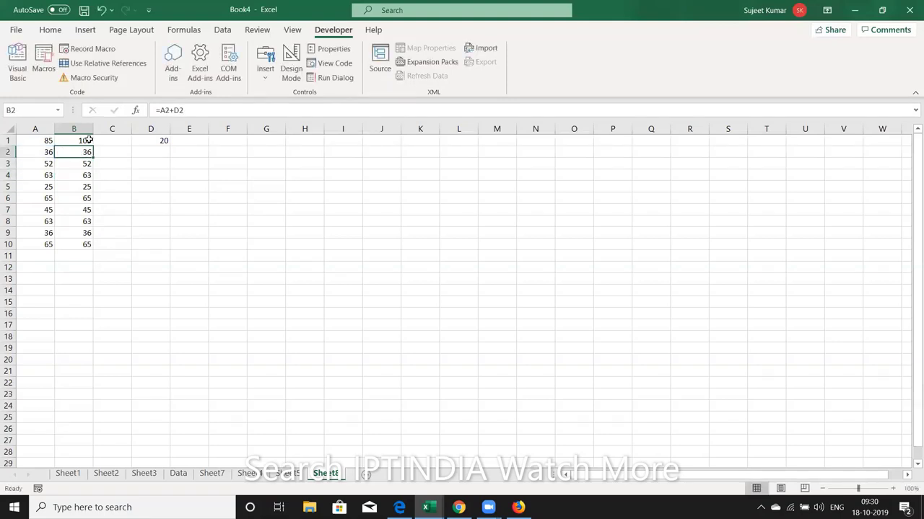
{"action": "left_click", "coordinate": [88, 138]}
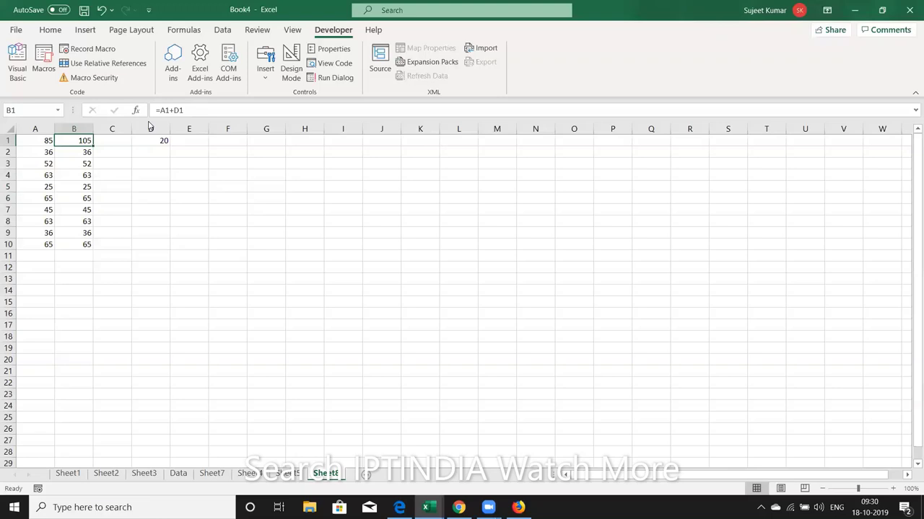
Change B1's formula to =A1+D$1 and autofill it down to B10.
{"action": "left_click", "coordinate": [183, 109]}
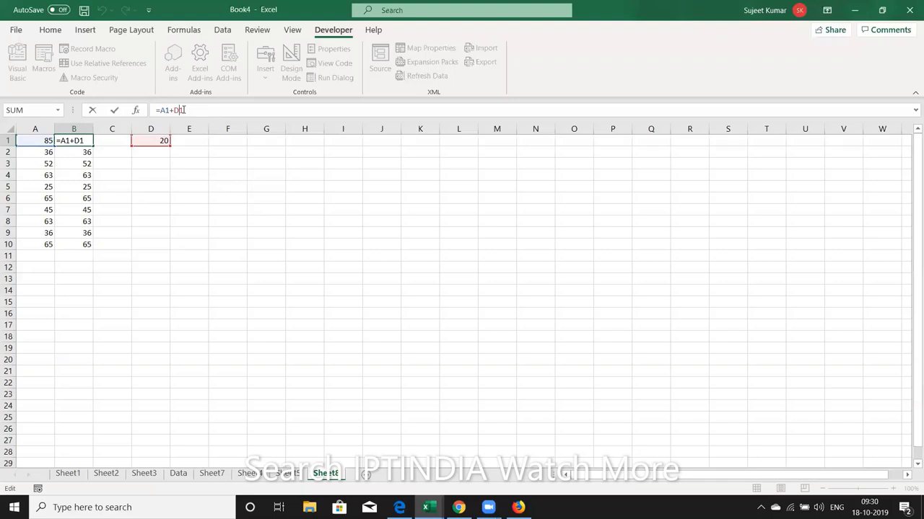
{"action": "type", "text": "$"}
{"action": "key", "text": "Return"}
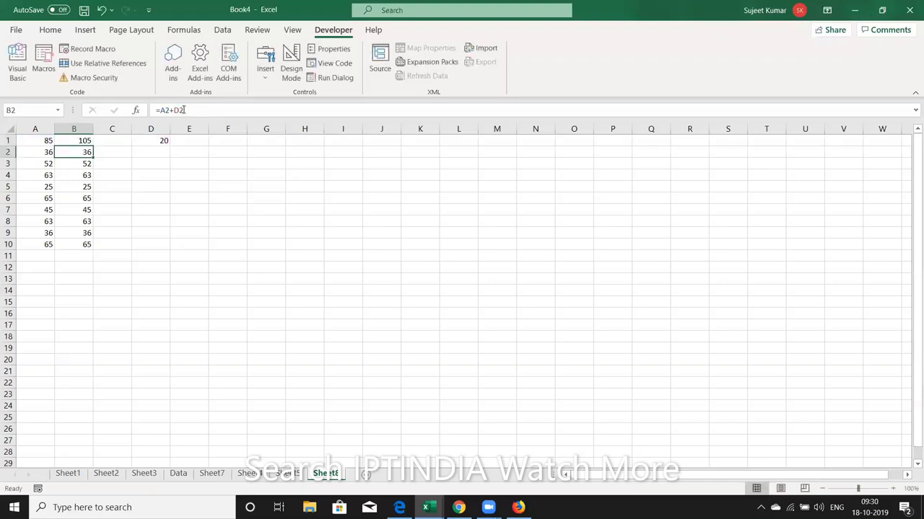
{"action": "key", "text": "Up"}
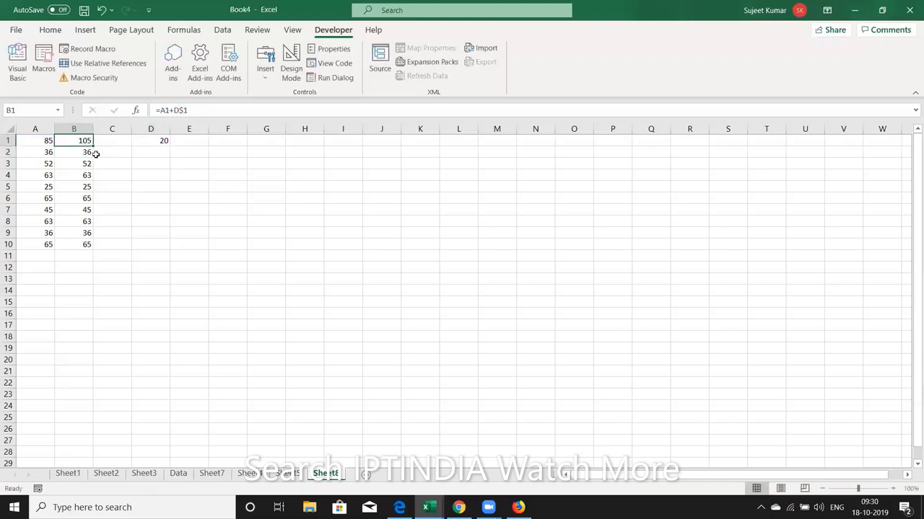
{"action": "double_click", "coordinate": [92, 147]}
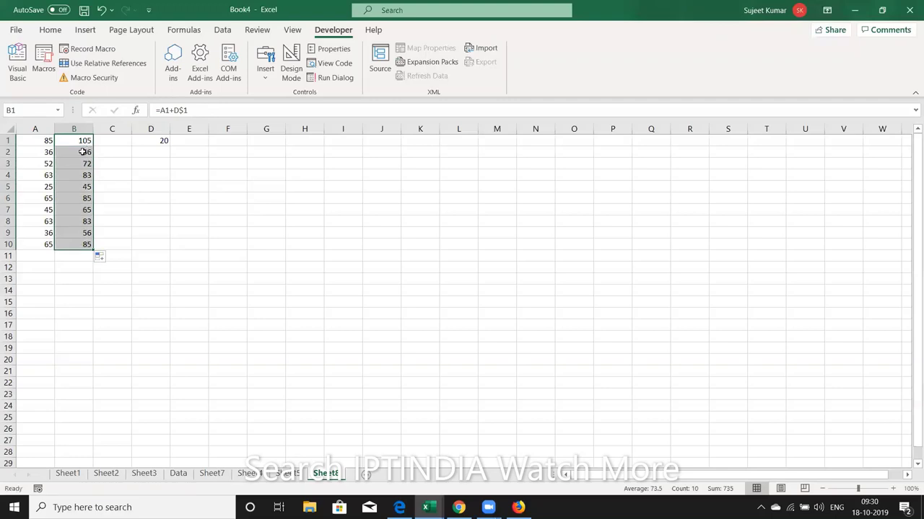
Step through B2 onward in column B to check each formula.
{"action": "left_click", "coordinate": [84, 151]}
{"action": "key", "text": "Down"}
{"action": "key", "text": "Down"}
{"action": "key", "text": "Down"}
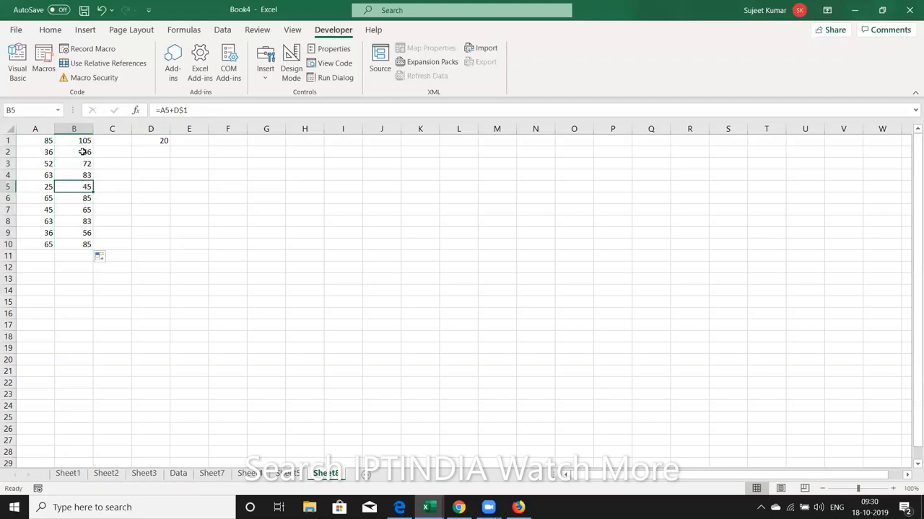
{"action": "key", "text": "Down"}
{"action": "key", "text": "Down"}
{"action": "key", "text": "Down"}
{"action": "key", "text": "Down"}
{"action": "key", "text": "Down"}
{"action": "key", "text": "Up"}
{"action": "key", "text": "Up"}
{"action": "key", "text": "Up"}
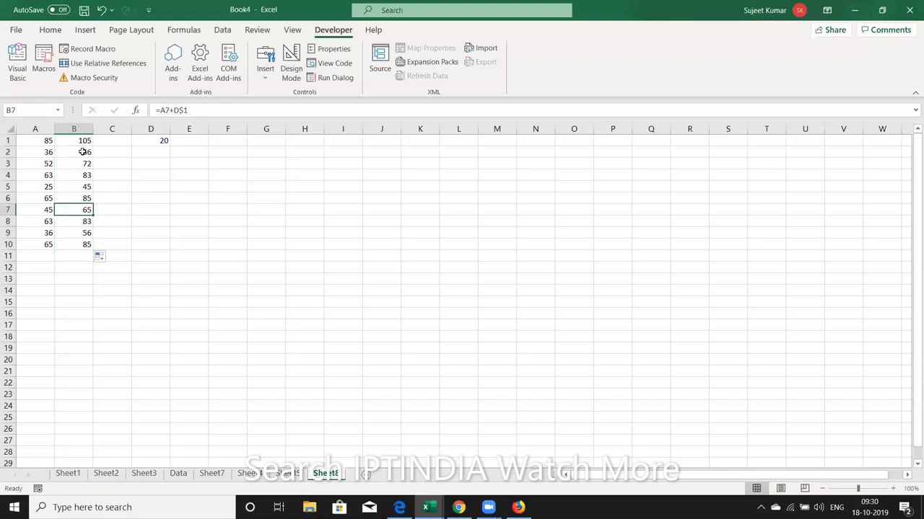
{"action": "key", "text": "Up"}
{"action": "key", "text": "Up"}
{"action": "key", "text": "Up"}
{"action": "key", "text": "Up"}
{"action": "key", "text": "Up"}
{"action": "key", "text": "Down"}
{"action": "key", "text": "Down"}
{"action": "key", "text": "Down"}
{"action": "key", "text": "Down"}
{"action": "key", "text": "Down"}
{"action": "key", "text": "Down"}
{"action": "key", "text": "Down"}
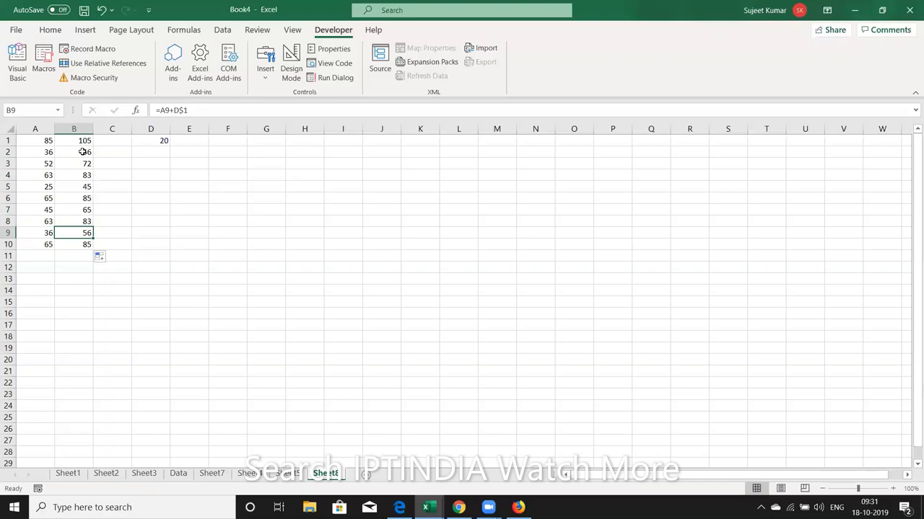
{"action": "key", "text": "Down"}
{"action": "key", "text": "Down"}
{"action": "key", "text": "Up"}
{"action": "key", "text": "Up"}
{"action": "key", "text": "Up"}
{"action": "key", "text": "Up"}
{"action": "key", "text": "Up"}
{"action": "key", "text": "Up"}
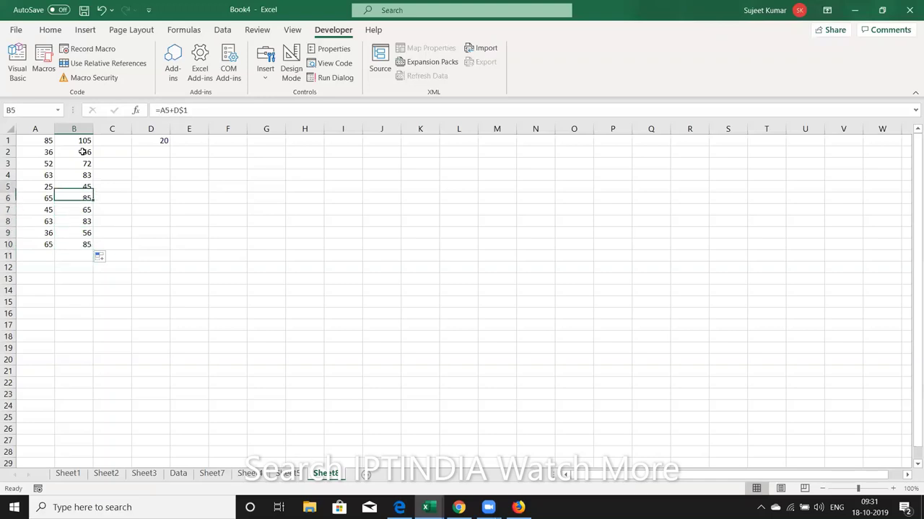
{"action": "key", "text": "Up"}
{"action": "key", "text": "Up"}
{"action": "key", "text": "Up"}
{"action": "key", "text": "Up"}
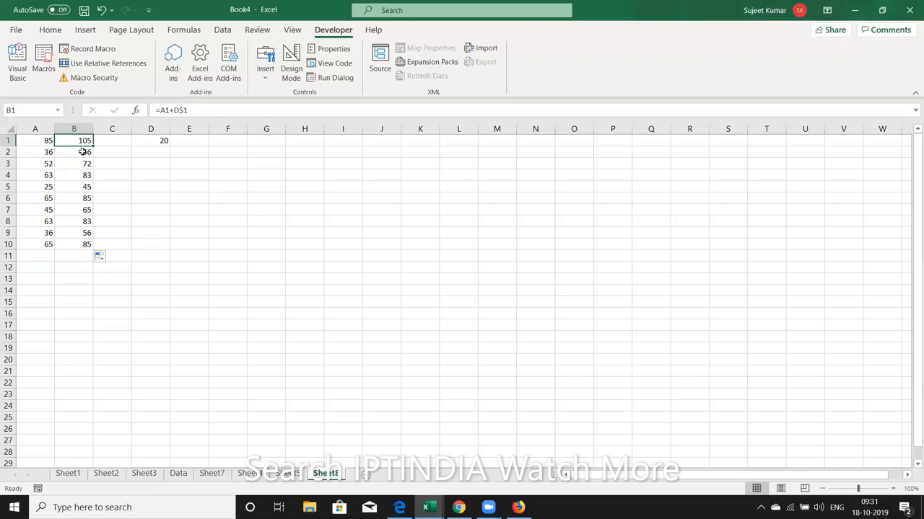
{"action": "key", "text": "Down"}
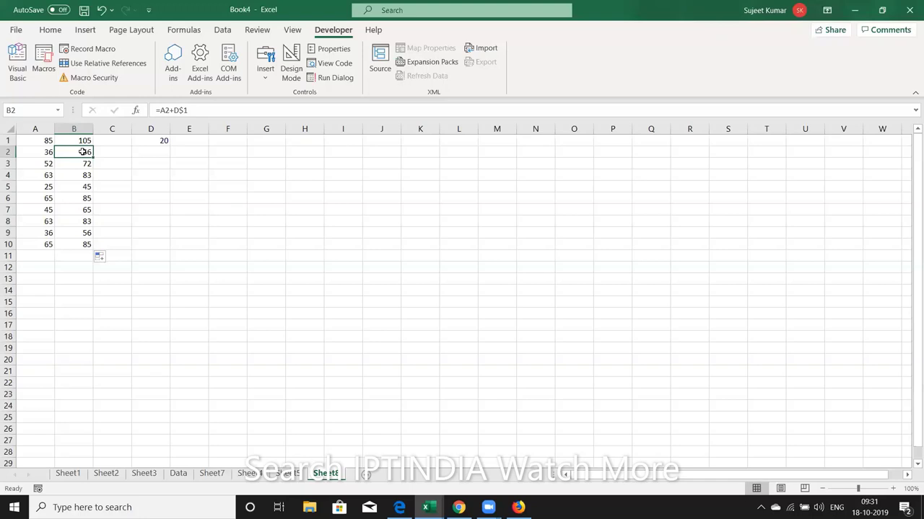
Copy B2's unchanged formula into C2 and inspect the result.
{"action": "left_click", "coordinate": [174, 110]}
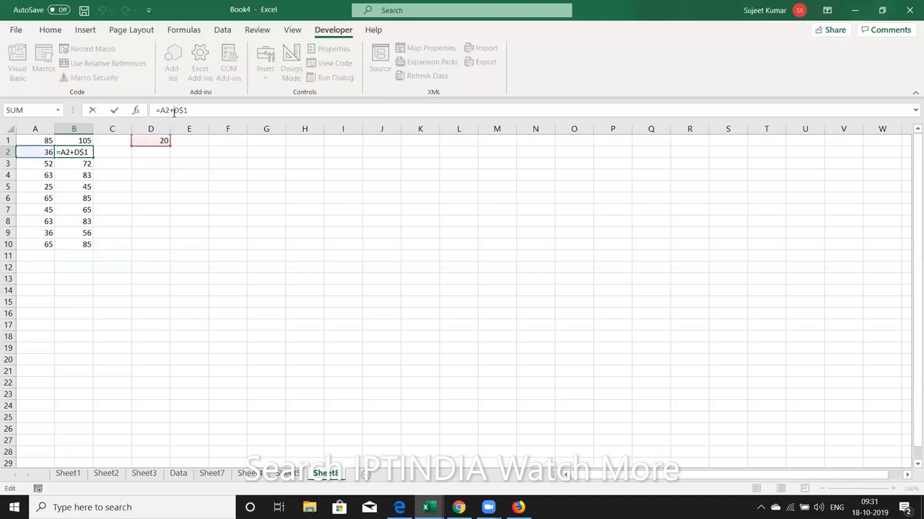
{"action": "key", "text": "Escape"}
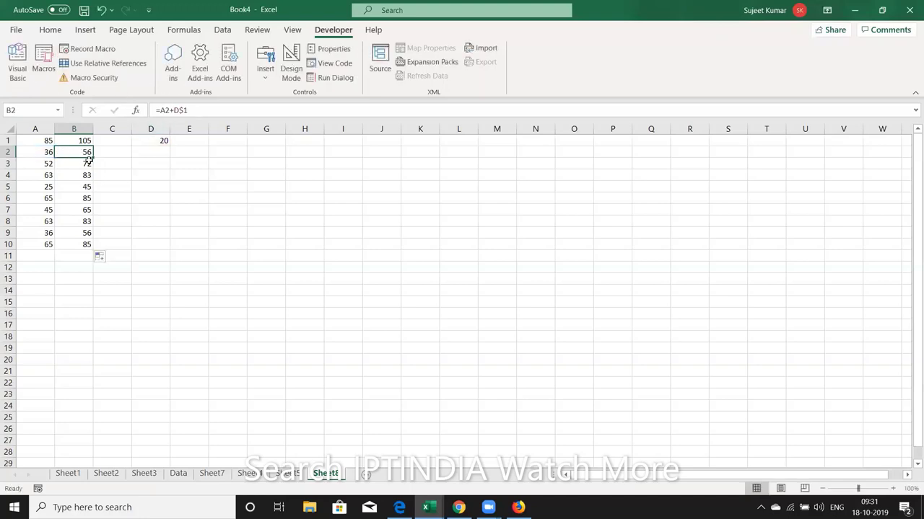
{"action": "left_click_drag", "start_coordinate": [94, 156], "coordinate": [122, 153]}
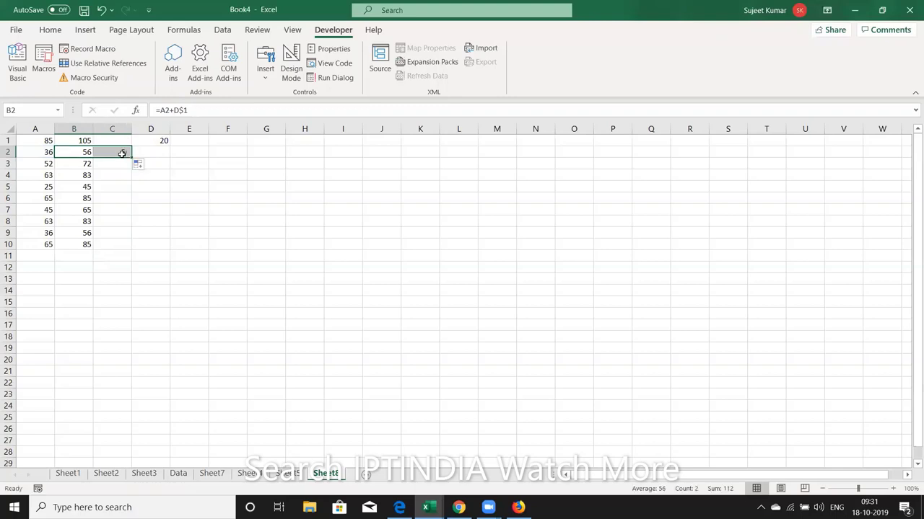
{"action": "double_click", "coordinate": [122, 153]}
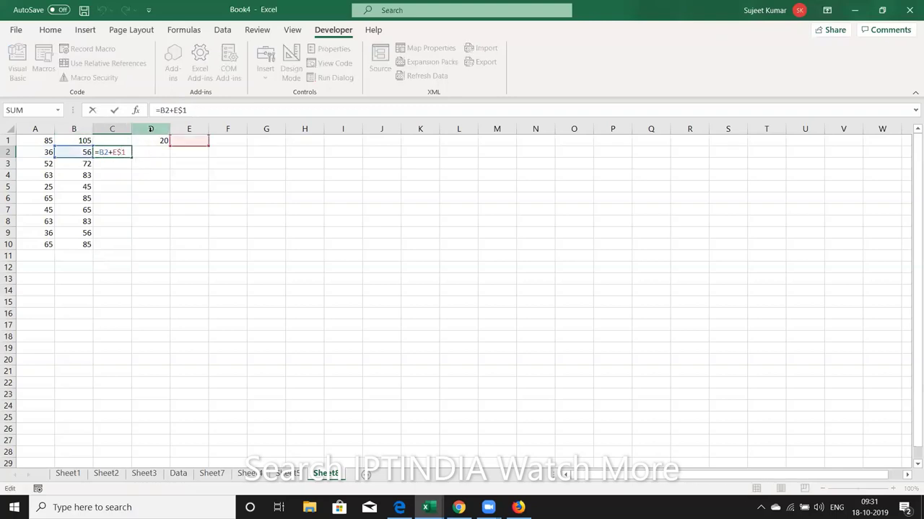
{"action": "key", "text": "Escape"}
{"action": "key", "text": "Left"}
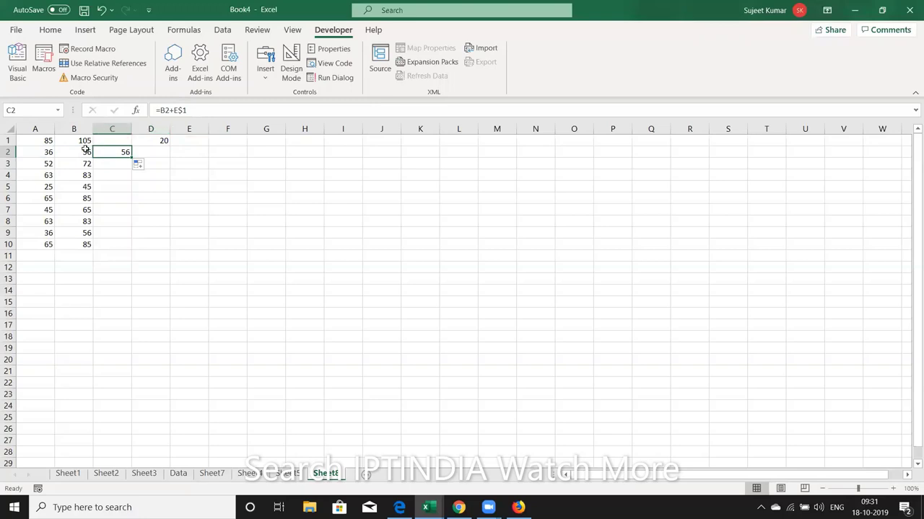
Rewrite B2 as =A2+$D$1 and copy it into C2, showing 76.
{"action": "left_click", "coordinate": [173, 109]}
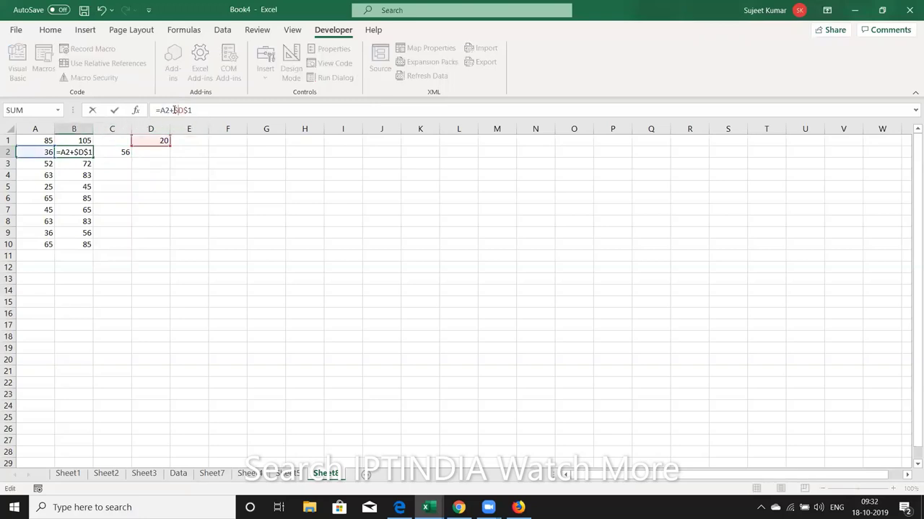
{"action": "key", "text": "Return"}
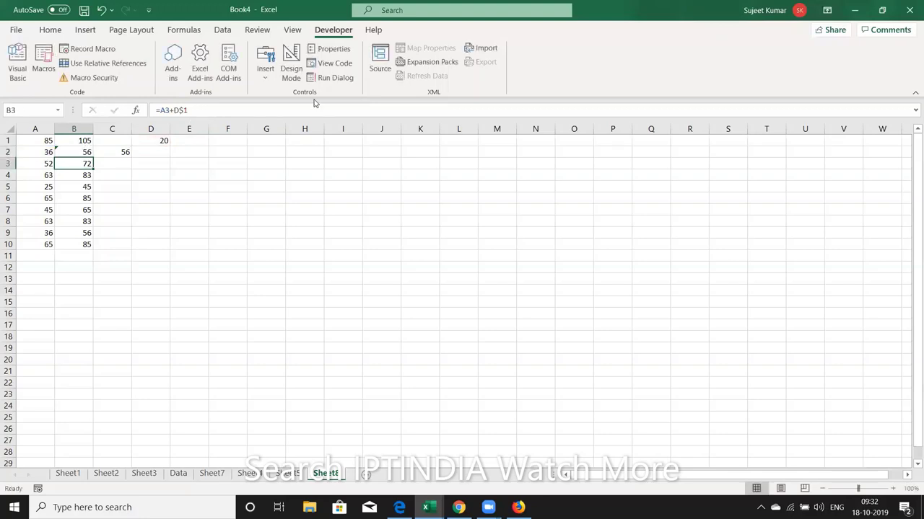
{"action": "key", "text": "Up"}
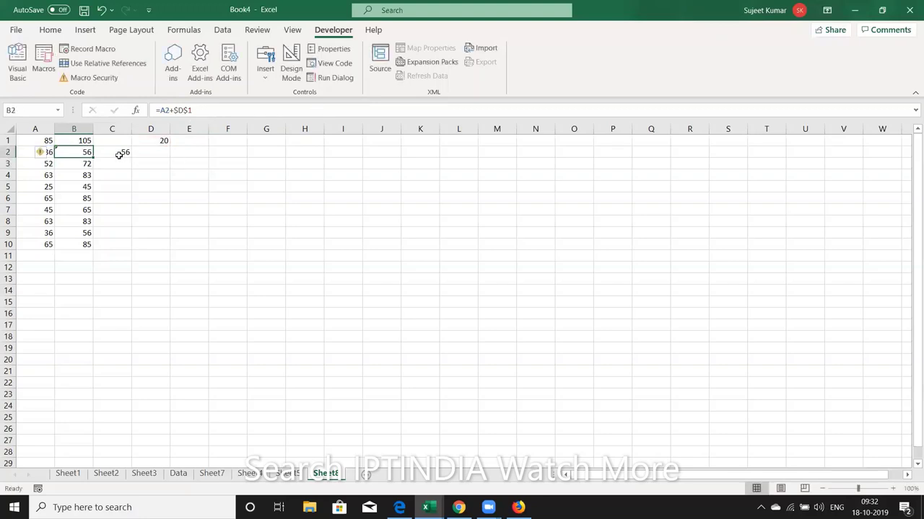
{"action": "left_click_drag", "start_coordinate": [93, 157], "coordinate": [123, 156]}
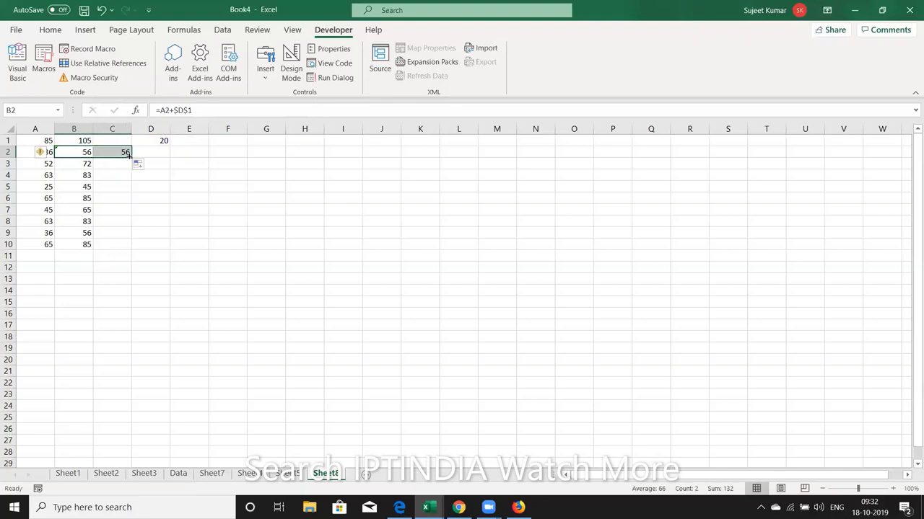
{"action": "left_click", "coordinate": [81, 152]}
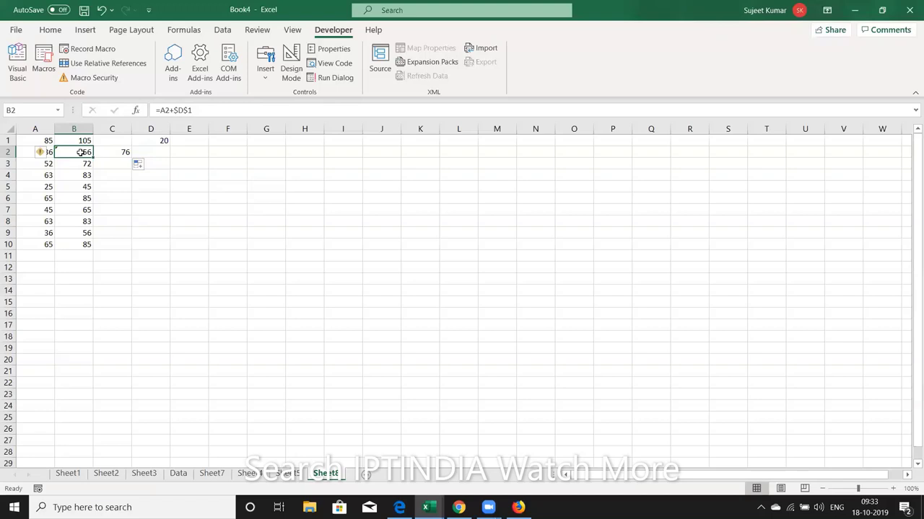
{"action": "key", "text": "Down"}
{"action": "key", "text": "Down"}
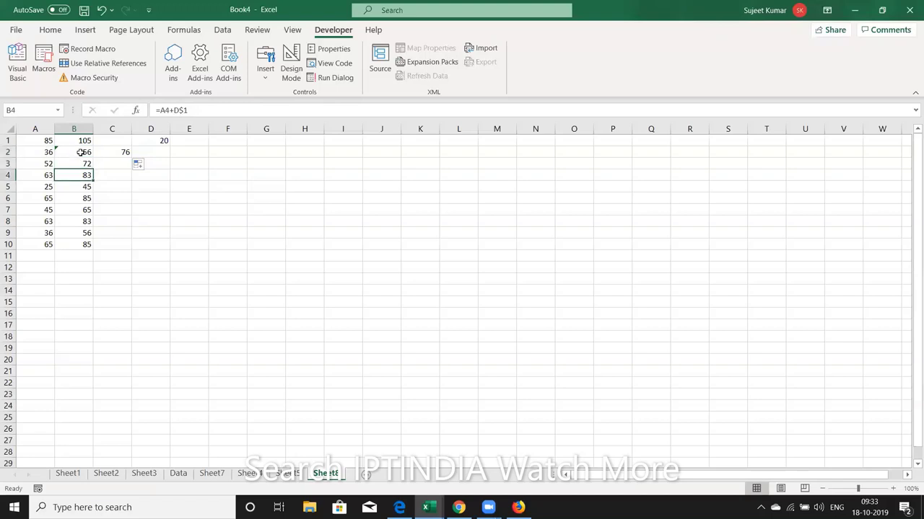
{"action": "key", "text": "Down"}
{"action": "key", "text": "Down"}
{"action": "key", "text": "Down"}
{"action": "key", "text": "Down"}
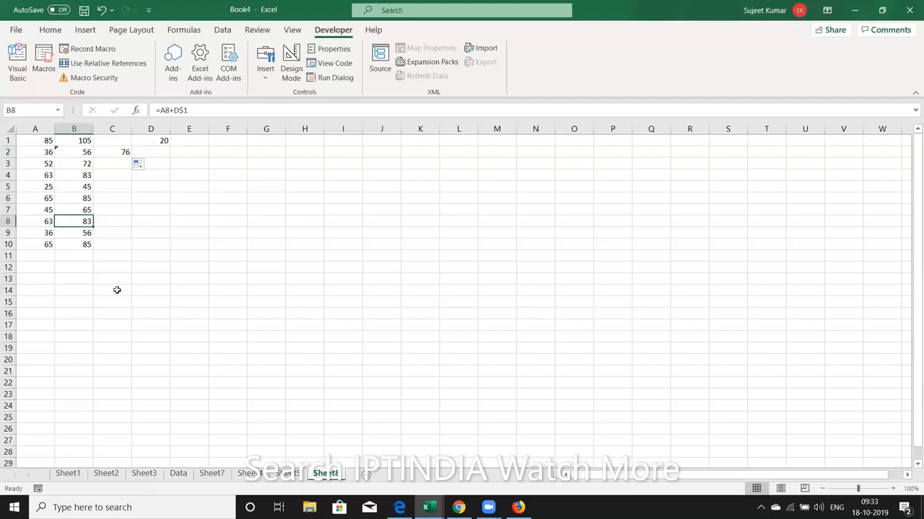
{"action": "left_click", "coordinate": [118, 289]}
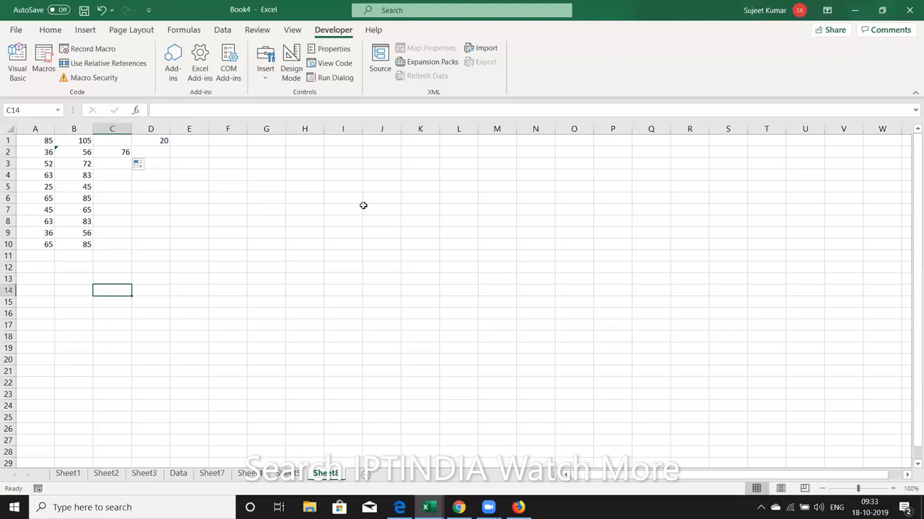
Search help for 'limit' and open the 'Excel specifications and limits' article.
{"action": "left_click", "coordinate": [424, 10]}
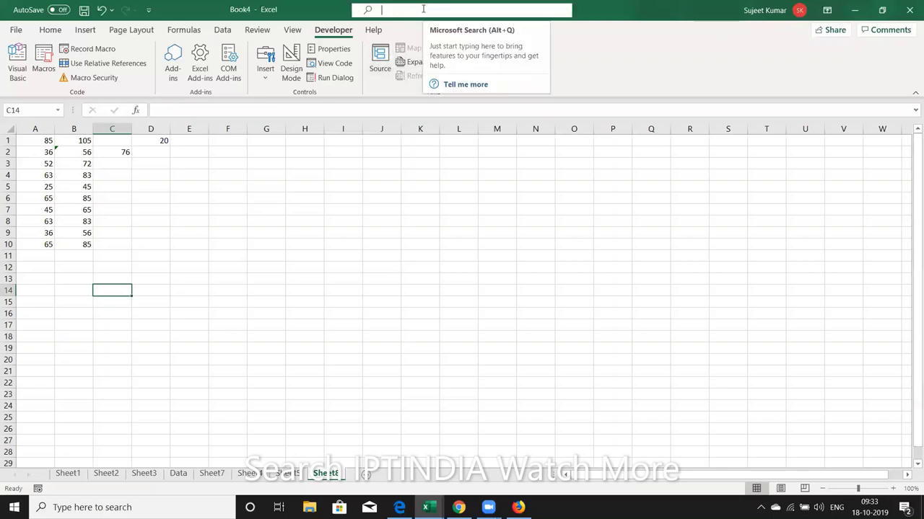
{"action": "type", "text": "limi"}
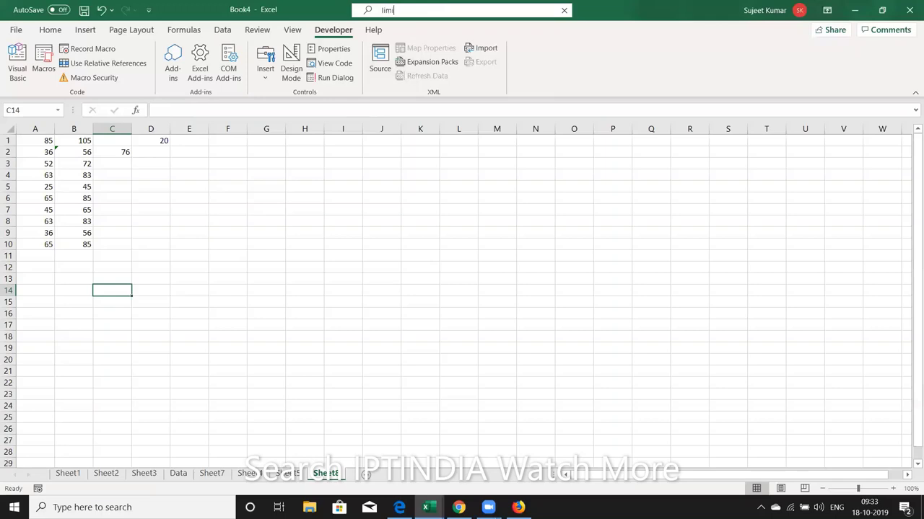
{"action": "type", "text": "t"}
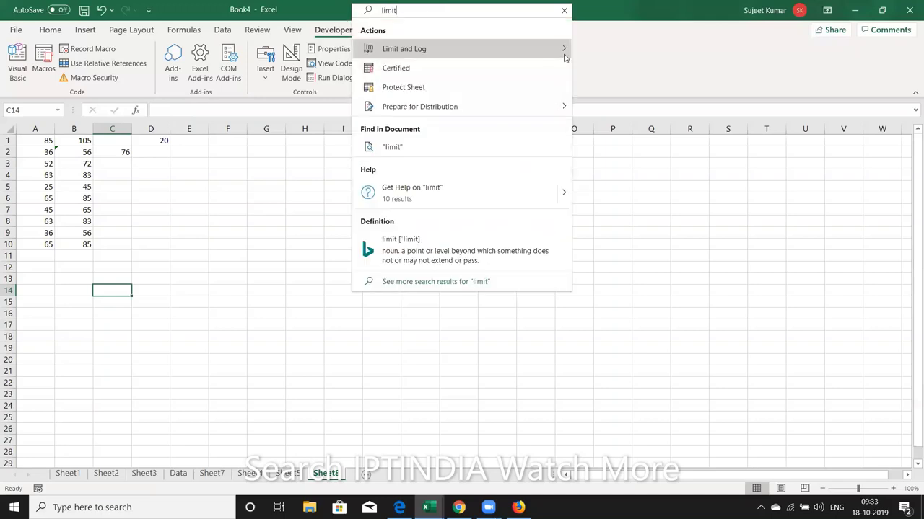
{"action": "mouse_move", "coordinate": [548, 48]}
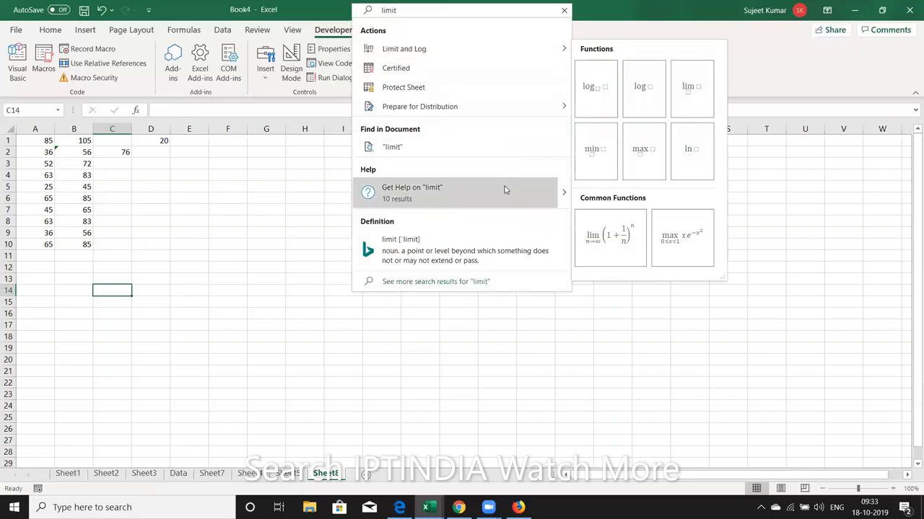
{"action": "mouse_move", "coordinate": [565, 196]}
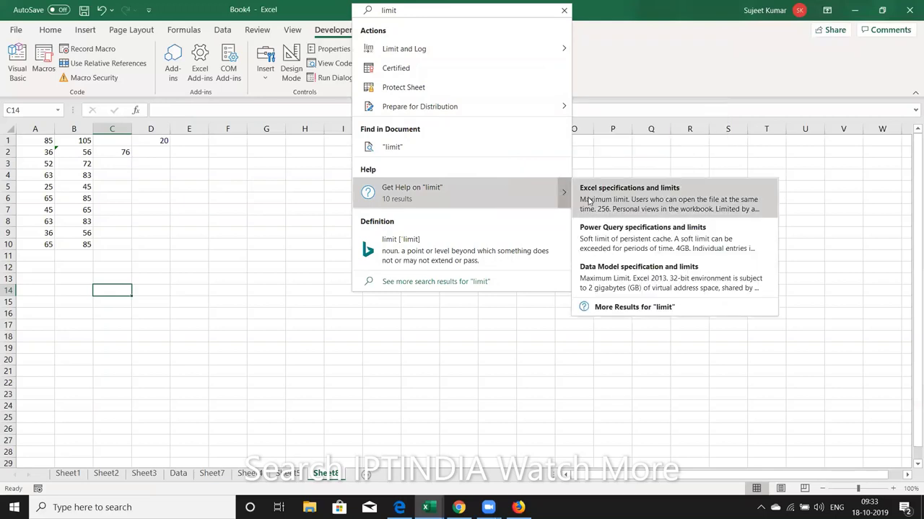
{"action": "left_click", "coordinate": [589, 202]}
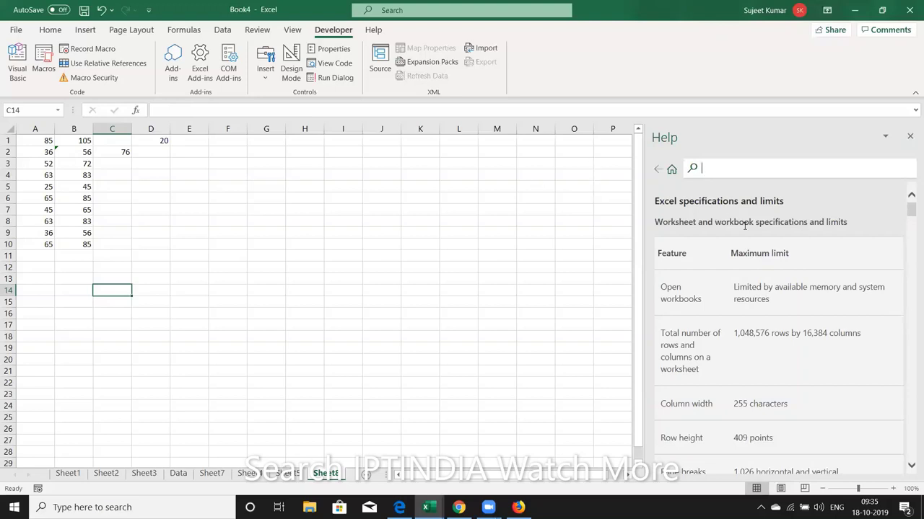
{"action": "left_click_drag", "start_coordinate": [910, 221], "coordinate": [911, 208]}
{"action": "double_click", "coordinate": [758, 313]}
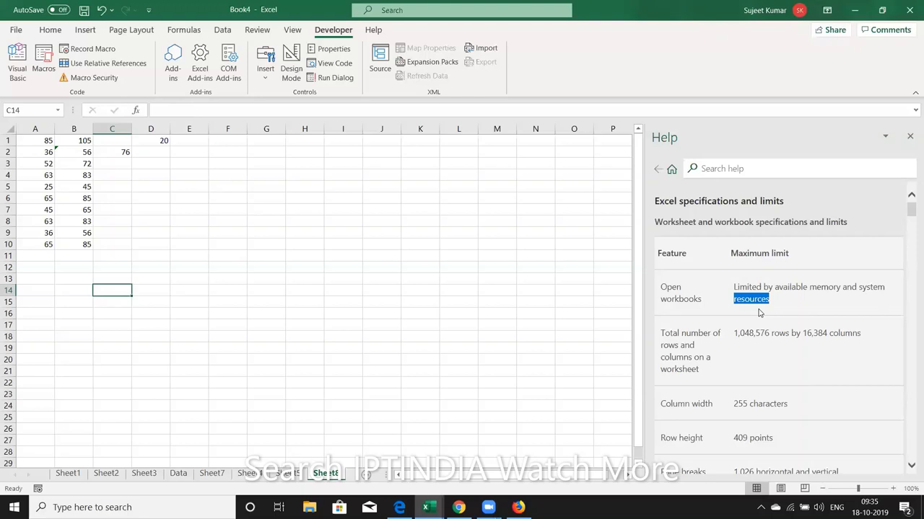
{"action": "left_click", "coordinate": [765, 360]}
Search help for 'shortcut' and pick the 'shortcut keys' suggestion.
{"action": "left_click", "coordinate": [702, 164]}
{"action": "type", "text": "s"}
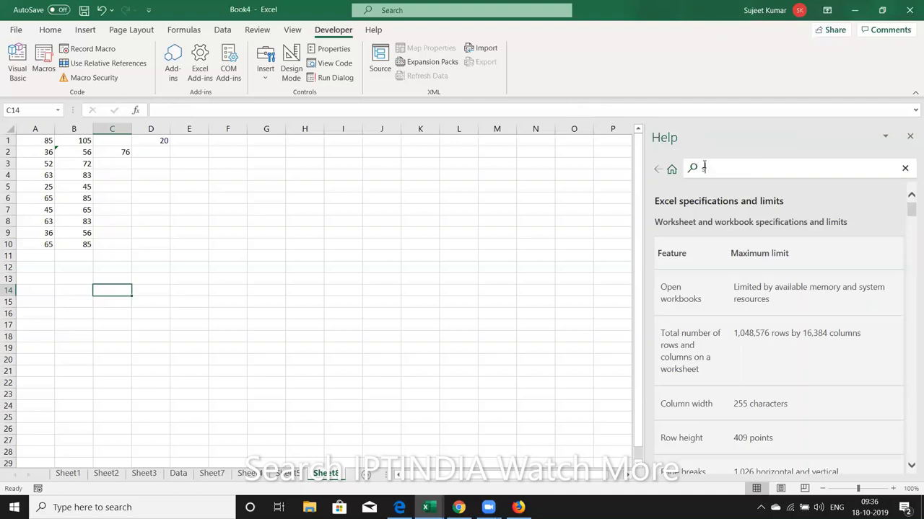
{"action": "type", "text": "ho"}
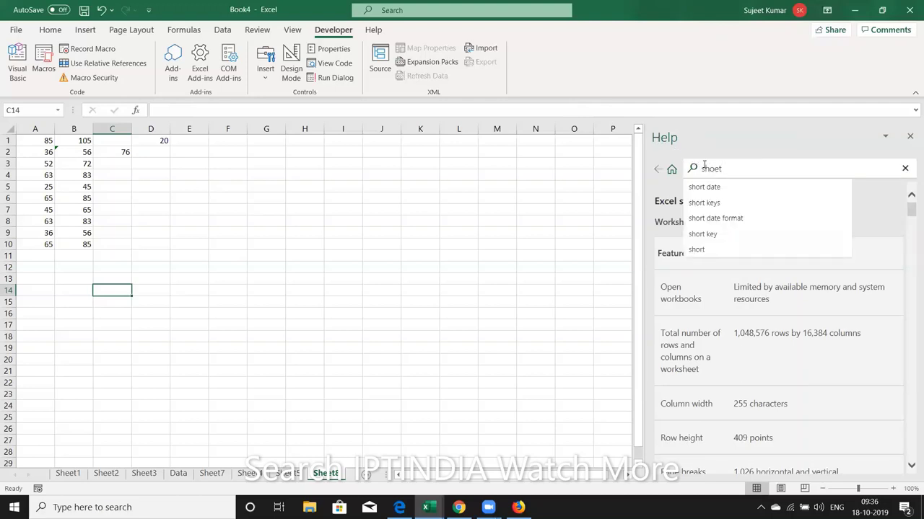
{"action": "type", "text": "rt"}
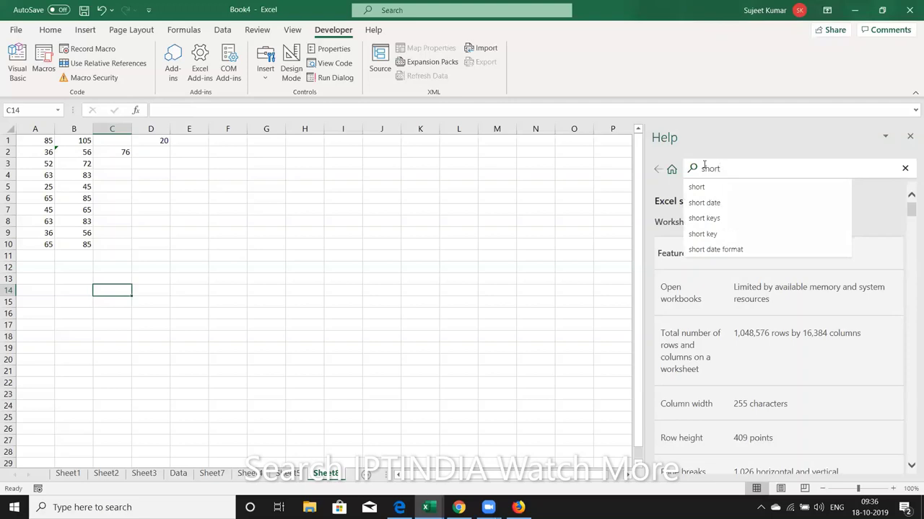
{"action": "type", "text": "cut"}
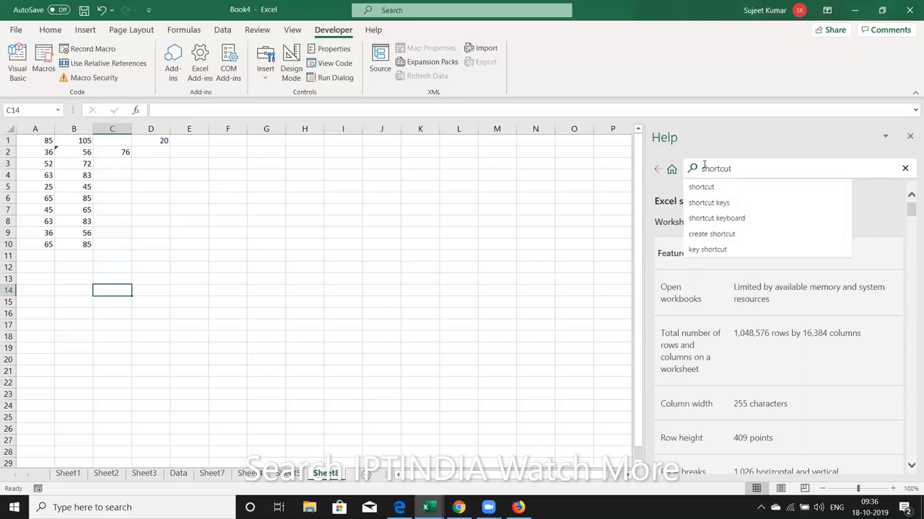
{"action": "left_click", "coordinate": [723, 203]}
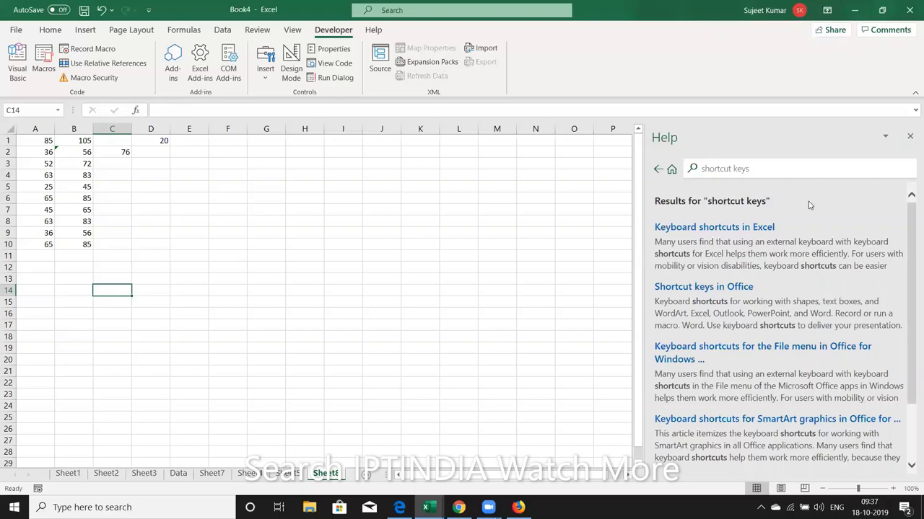
Read the 'Keyboard shortcuts in Excel' article's shortcut table, then close the Help pane.
{"action": "left_click", "coordinate": [689, 227]}
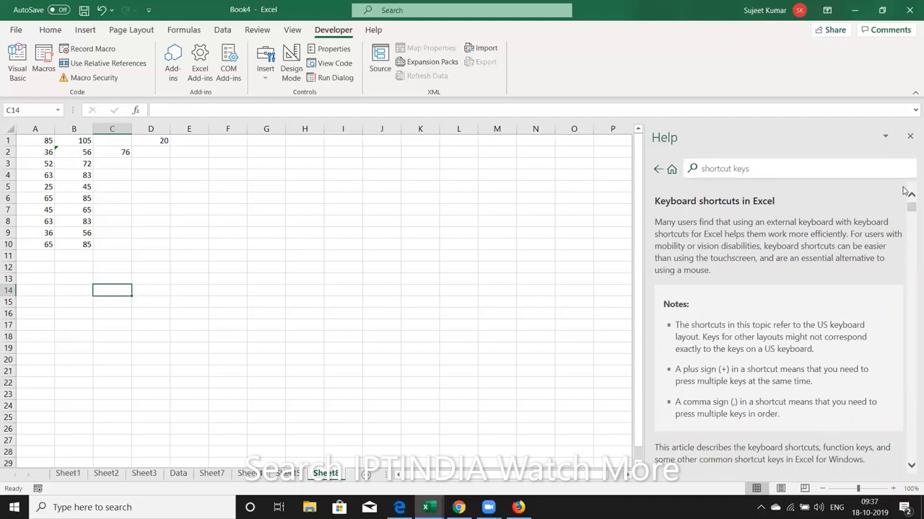
{"action": "left_click", "coordinate": [911, 216]}
{"action": "left_click_drag", "start_coordinate": [910, 229], "coordinate": [909, 224]}
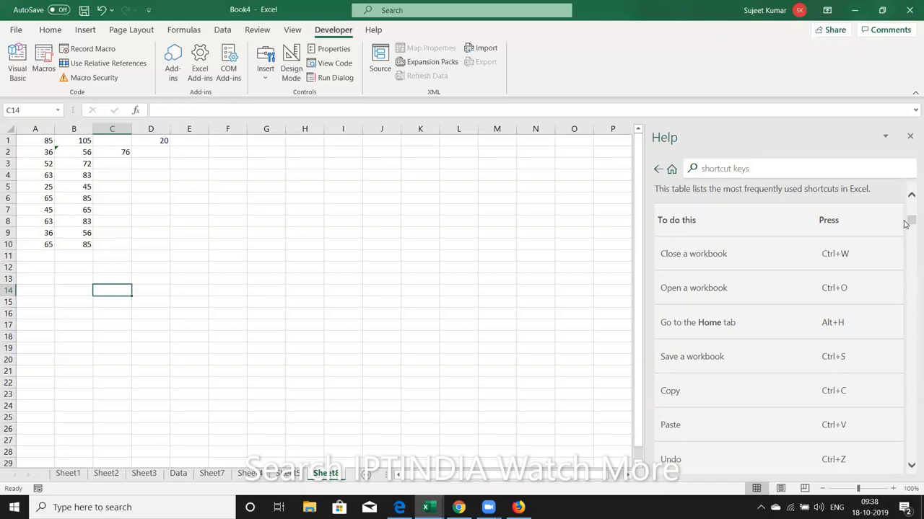
{"action": "left_click", "coordinate": [910, 137]}
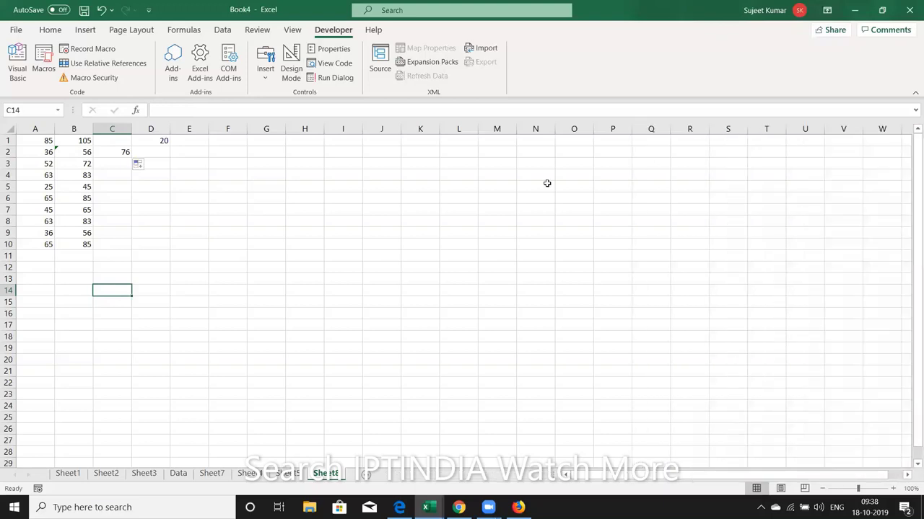
Show the Home tab and open the Borders list, closing it without applying a border.
{"action": "left_click", "coordinate": [52, 32]}
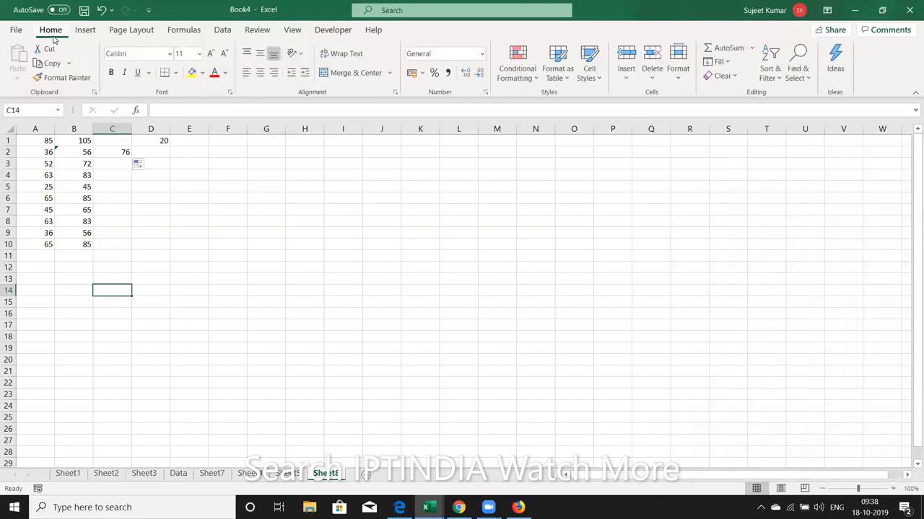
{"action": "left_click", "coordinate": [174, 74]}
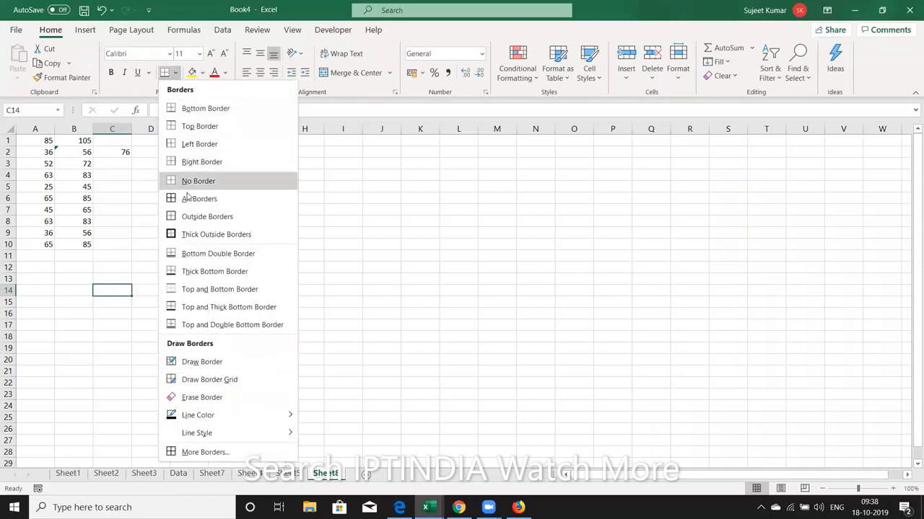
{"action": "left_click", "coordinate": [333, 167]}
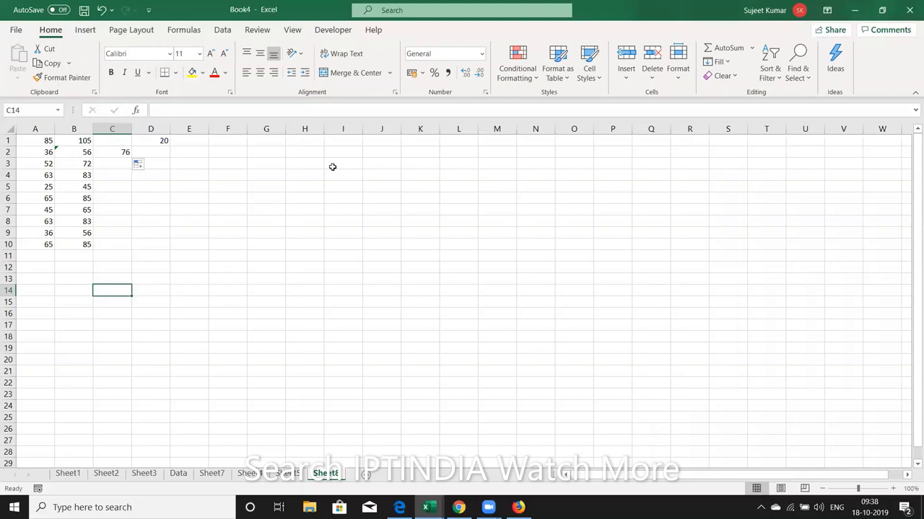
{"action": "key", "text": "alt"}
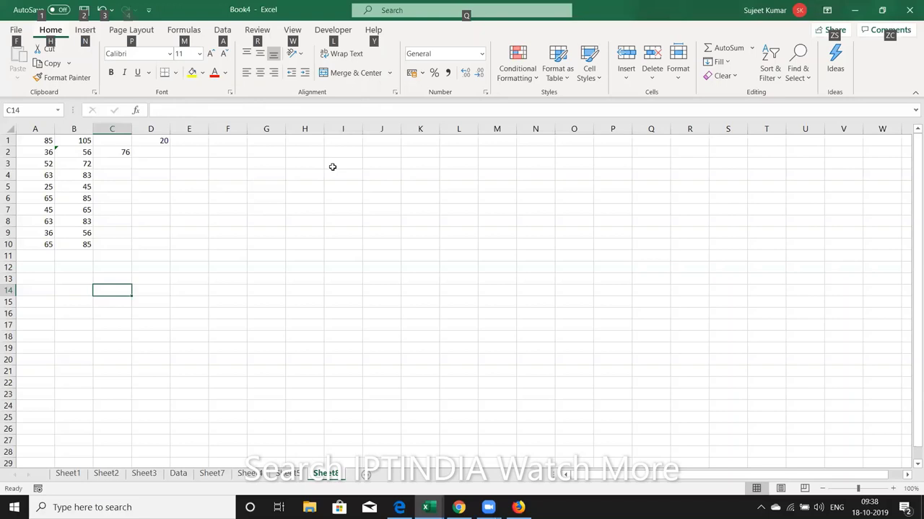
Display the Home tab KeyTips with H.
{"action": "key", "text": "h"}
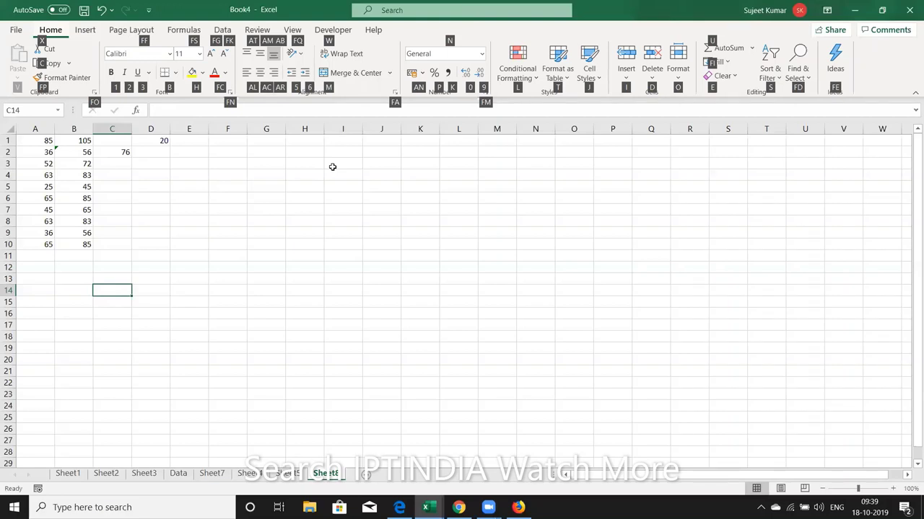
Fill cell C14 with a dark blue theme colour, then move to F14.
{"action": "key", "text": "h"}
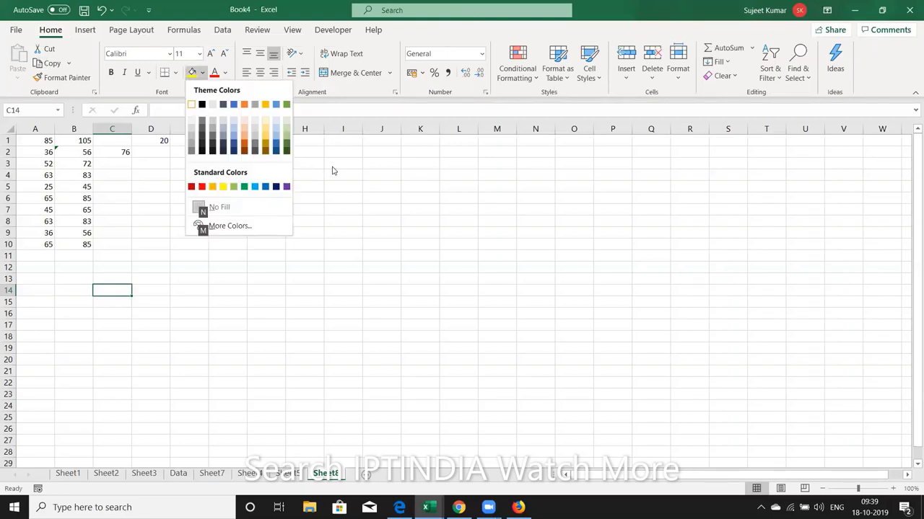
{"action": "key", "text": "Right"}
{"action": "key", "text": "Right"}
{"action": "key", "text": "Right"}
{"action": "key", "text": "Right"}
{"action": "key", "text": "Right"}
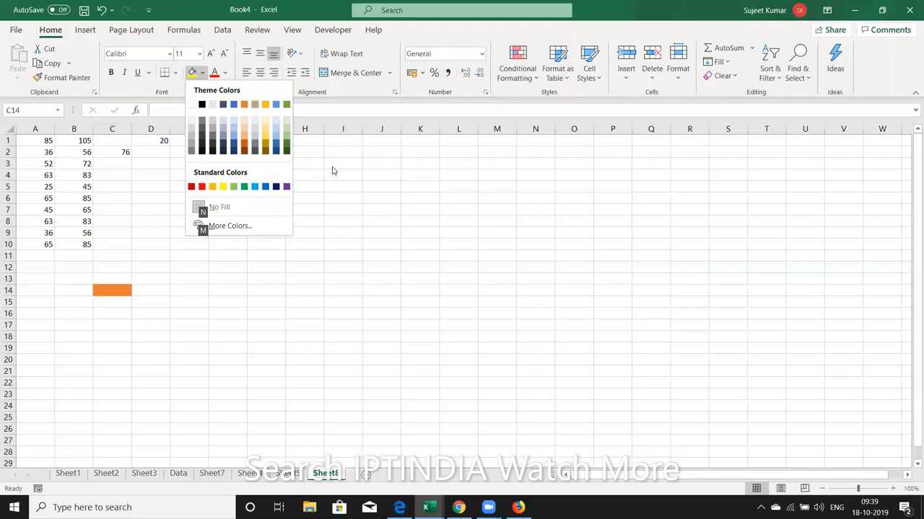
{"action": "key", "text": "Right"}
{"action": "key", "text": "Right"}
{"action": "key", "text": "Down"}
{"action": "key", "text": "Down"}
{"action": "key", "text": "Down"}
{"action": "key", "text": "Down"}
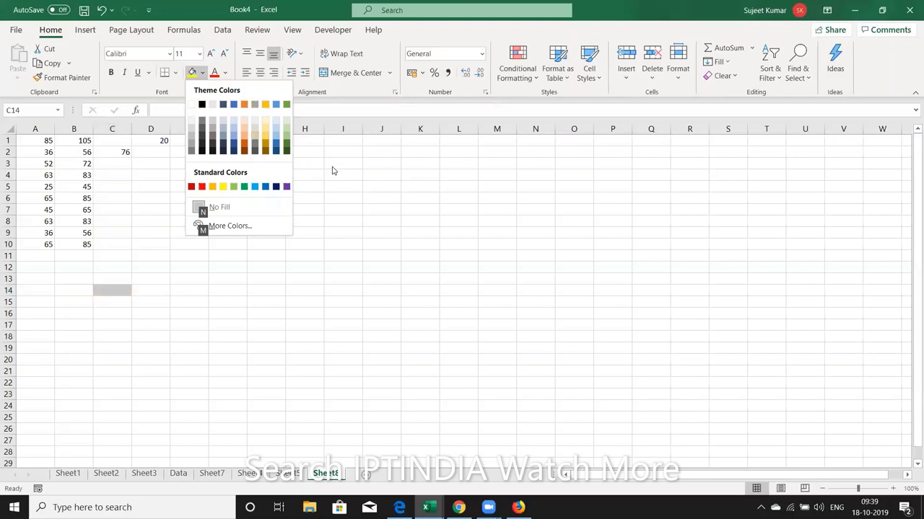
{"action": "key", "text": "Down"}
{"action": "key", "text": "Down"}
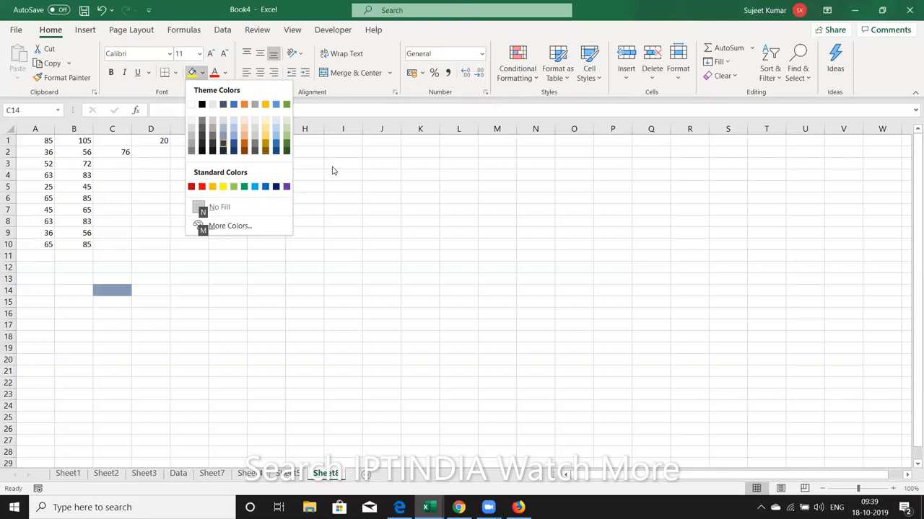
{"action": "key", "text": "Right"}
{"action": "key", "text": "Return"}
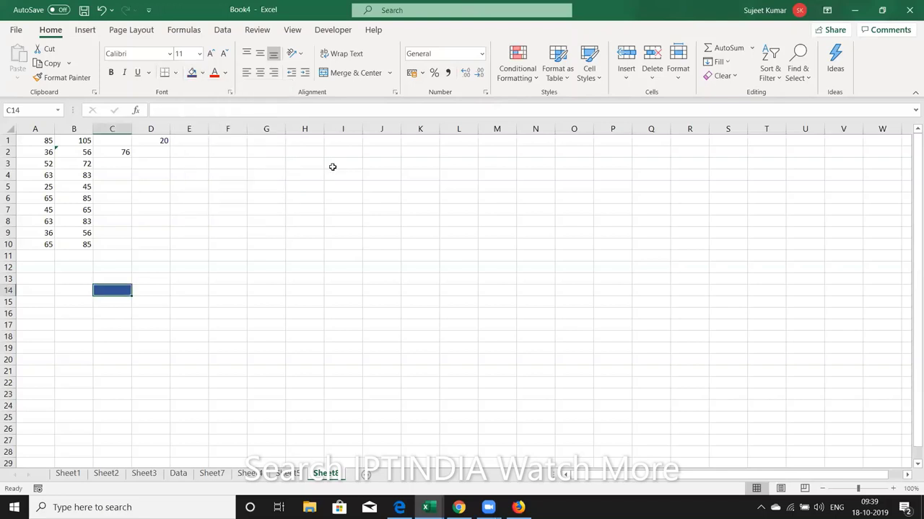
{"action": "key", "text": "Right"}
{"action": "key", "text": "Right"}
{"action": "key", "text": "Right"}
Select F14:H17 and apply All Borders to every cell in it.
{"action": "key", "text": "shift+Right"}
{"action": "key", "text": "shift+Right"}
{"action": "key", "text": "shift+Down"}
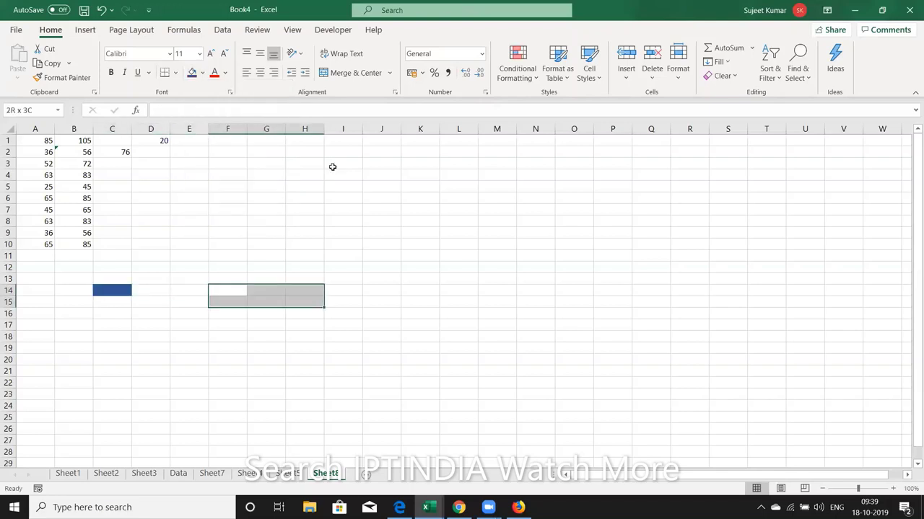
{"action": "key", "text": "shift+Down"}
{"action": "key", "text": "shift+Down"}
{"action": "key", "text": "alt+h"}
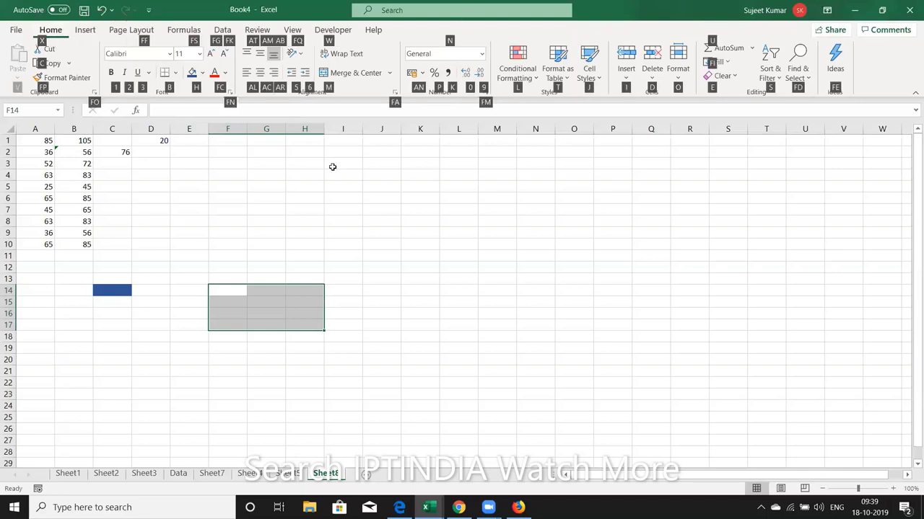
{"action": "key", "text": "b"}
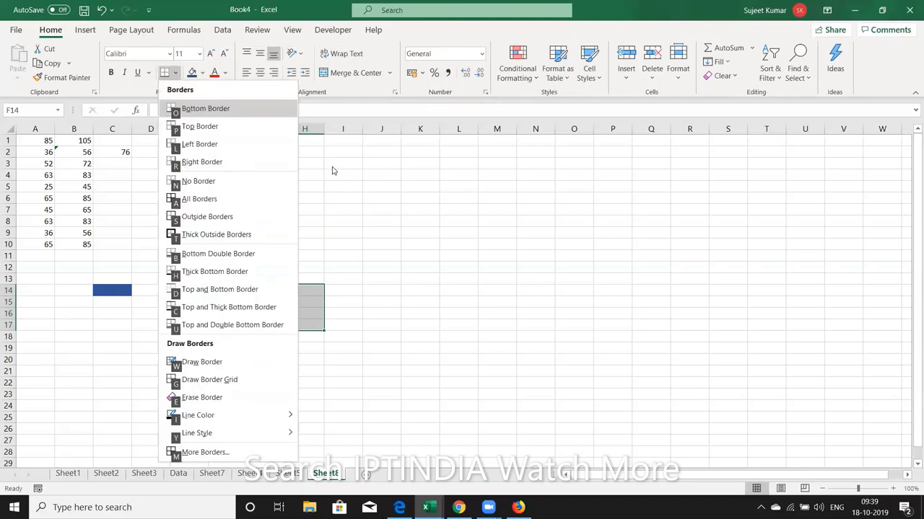
{"action": "key", "text": "a"}
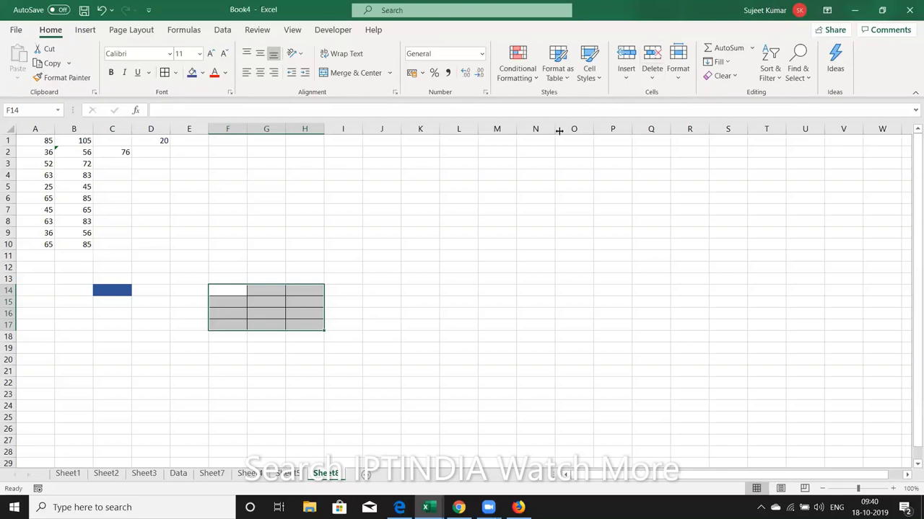
Read the conditional formatting Help article, then close the Help pane to show the whole sheet.
{"action": "left_click", "coordinate": [495, 191]}
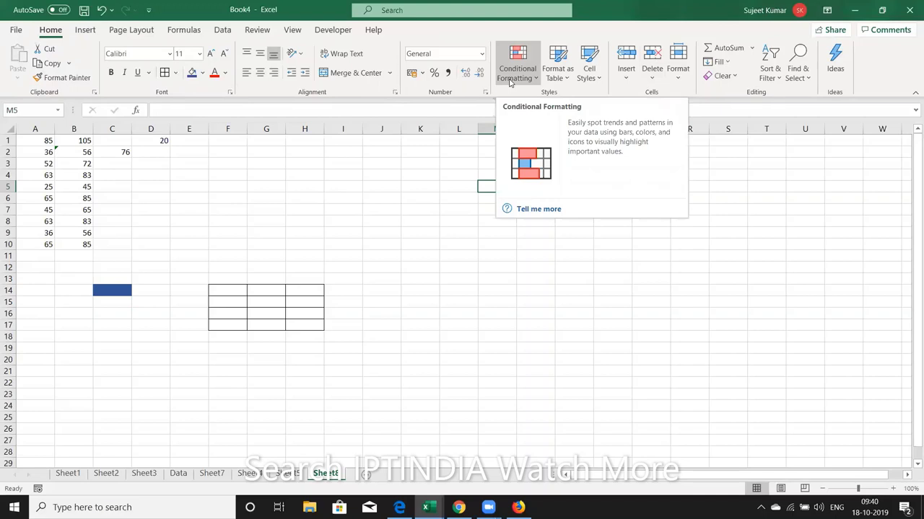
{"action": "left_click", "coordinate": [532, 211]}
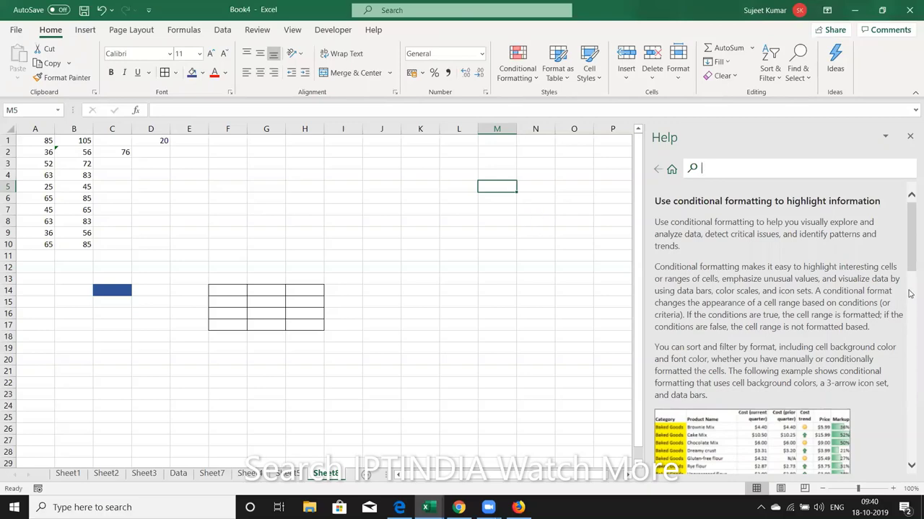
{"action": "scroll", "coordinate": [909, 347], "scroll_direction": "down", "scroll_amount": 10}
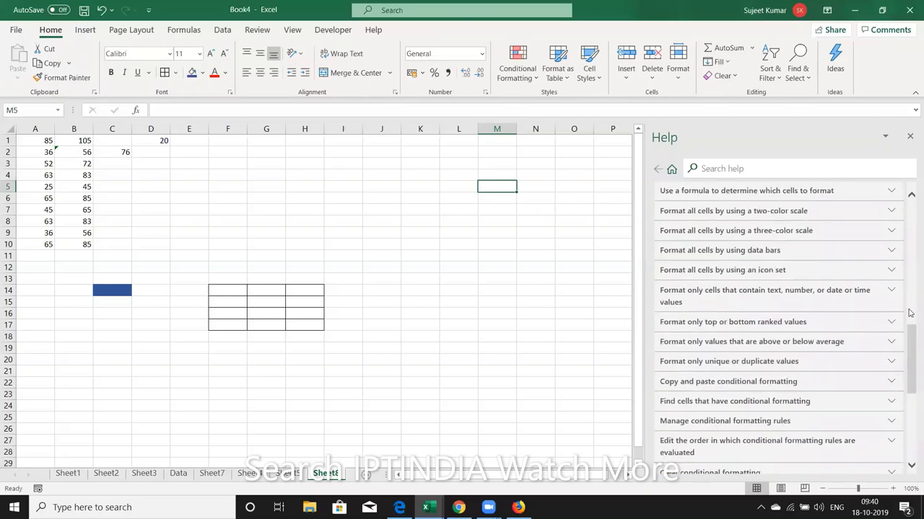
{"action": "scroll", "coordinate": [909, 275], "scroll_direction": "up", "scroll_amount": 3}
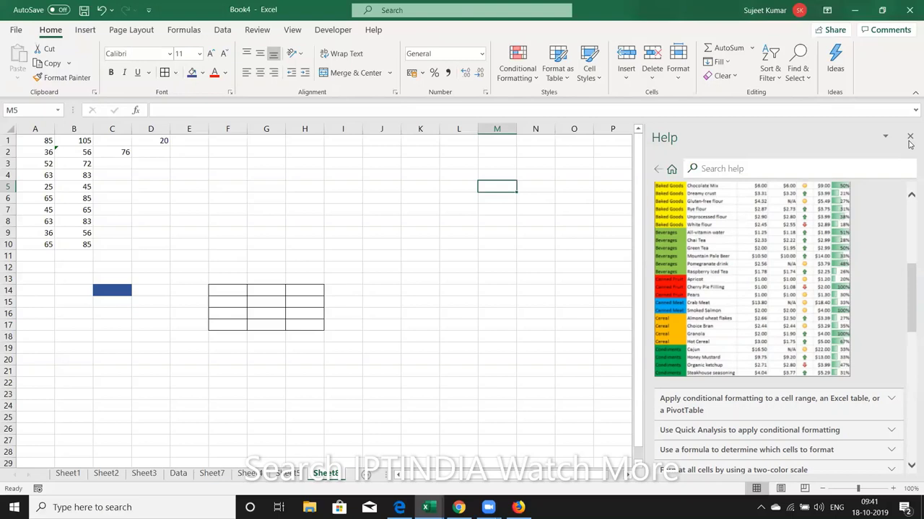
{"action": "left_click", "coordinate": [910, 137]}
{"action": "left_click", "coordinate": [698, 178]}
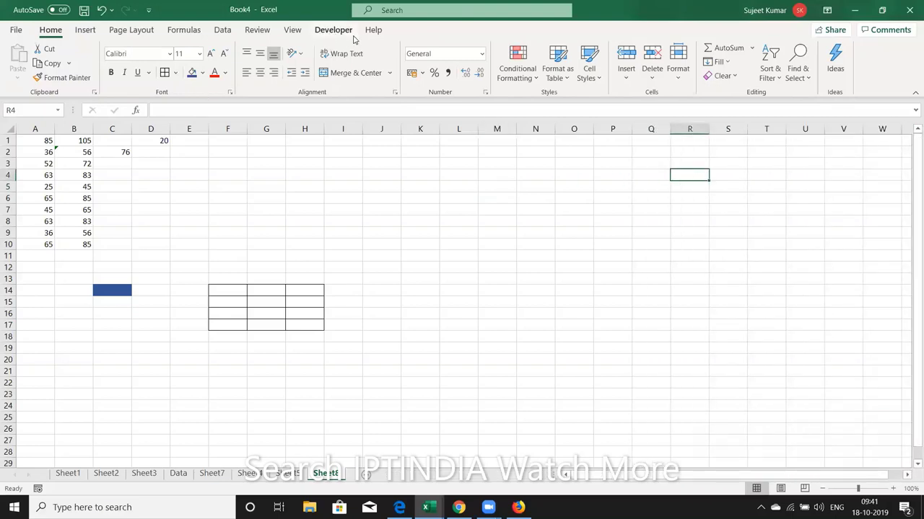
Go to File > New and browse templates like Personal Monthly Budget and Blue invoice.
{"action": "left_click", "coordinate": [18, 29]}
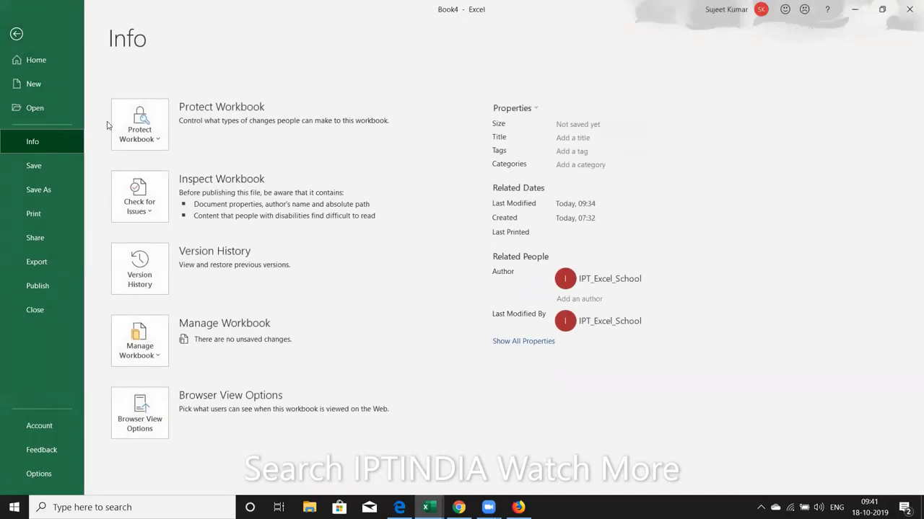
{"action": "left_click", "coordinate": [71, 88]}
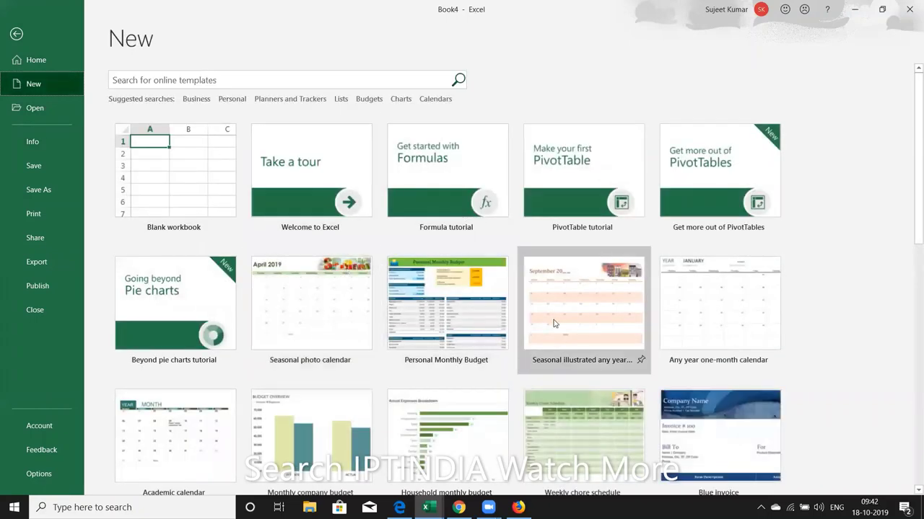
{"action": "scroll", "coordinate": [910, 492], "scroll_direction": "down", "scroll_amount": 1}
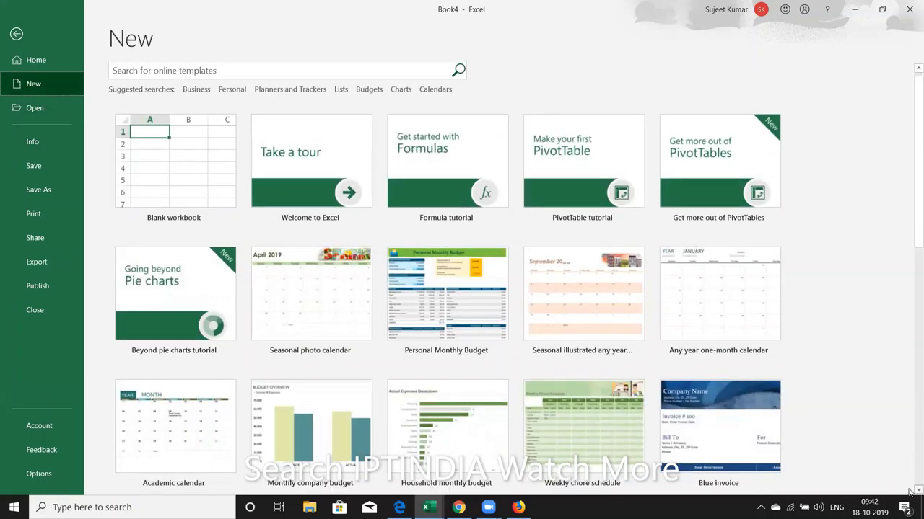
{"action": "scroll", "coordinate": [909, 492], "scroll_direction": "down", "scroll_amount": 2}
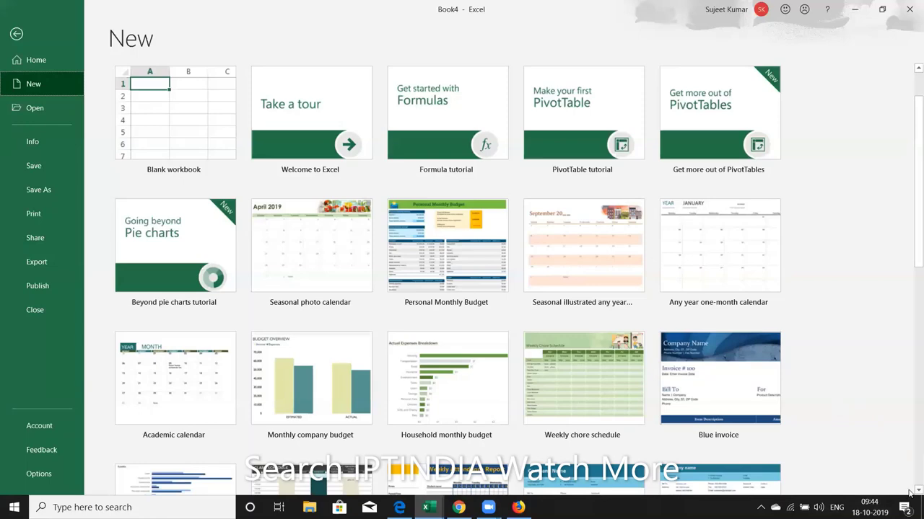
Scroll the New gallery to Academic calendar, Household monthly budget, Simple invoice and Loan calculator.
{"action": "scroll", "coordinate": [910, 490], "scroll_direction": "down", "scroll_amount": 2}
{"action": "scroll", "coordinate": [910, 492], "scroll_direction": "down", "scroll_amount": 2}
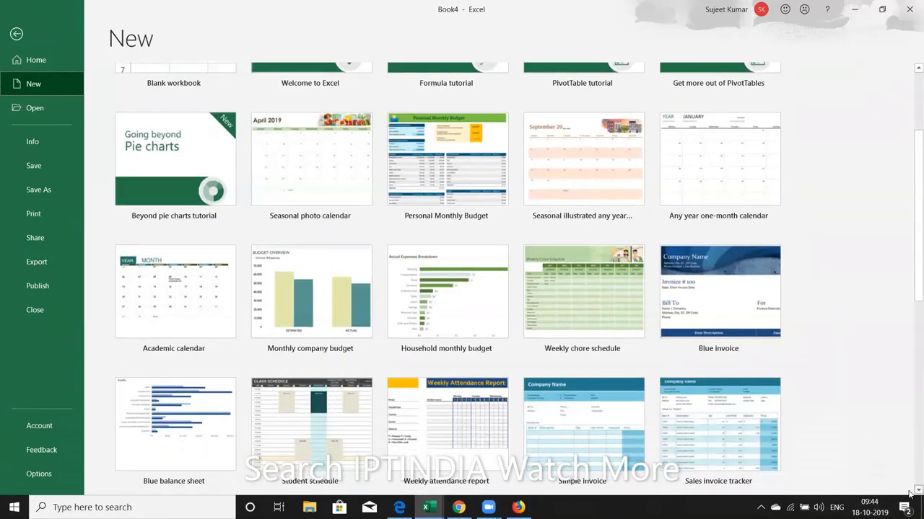
{"action": "scroll", "coordinate": [910, 492], "scroll_direction": "down", "scroll_amount": 1}
{"action": "scroll", "coordinate": [911, 492], "scroll_direction": "down", "scroll_amount": 1}
{"action": "scroll", "coordinate": [910, 493], "scroll_direction": "down", "scroll_amount": 1}
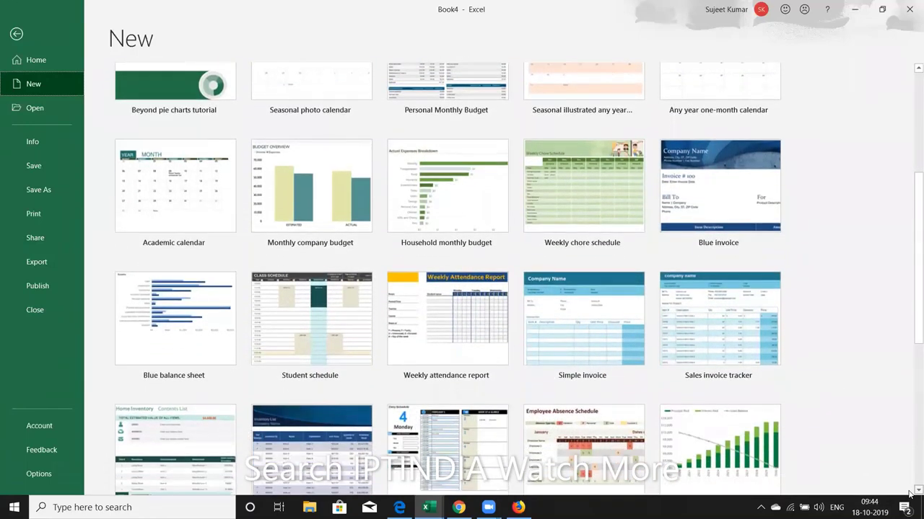
{"action": "scroll", "coordinate": [910, 493], "scroll_direction": "down", "scroll_amount": 1}
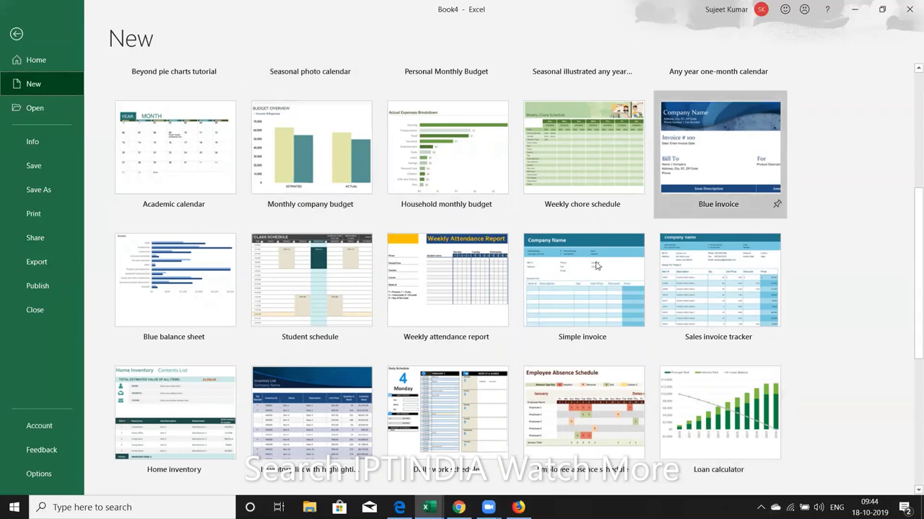
Search the online templates for 'bill' and preview Microsoft's 22 KB Invoice template.
{"action": "key", "text": "Up"}
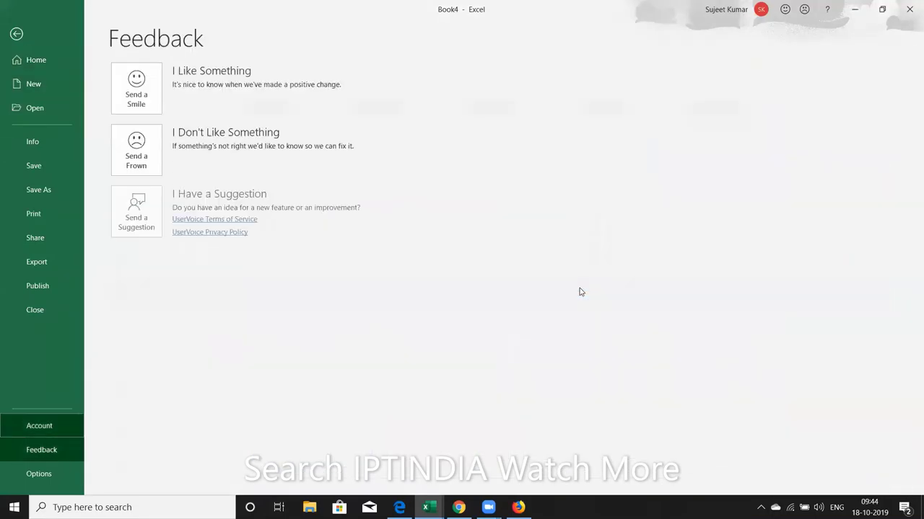
{"action": "key", "text": "Up"}
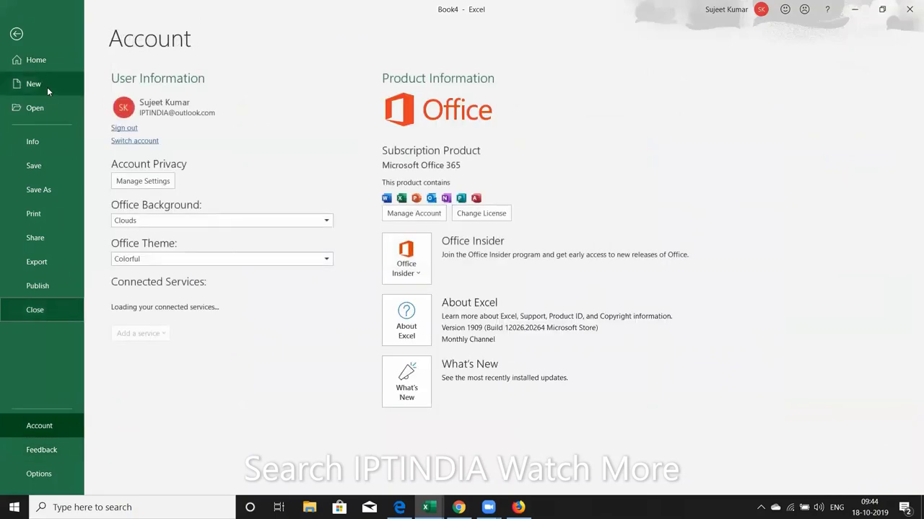
{"action": "left_click", "coordinate": [47, 88]}
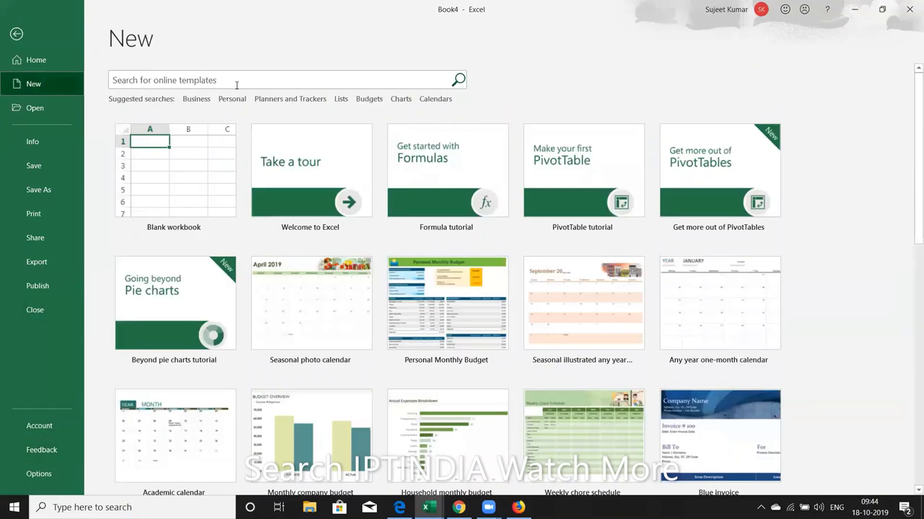
{"action": "left_click", "coordinate": [236, 85]}
{"action": "type", "text": "b"}
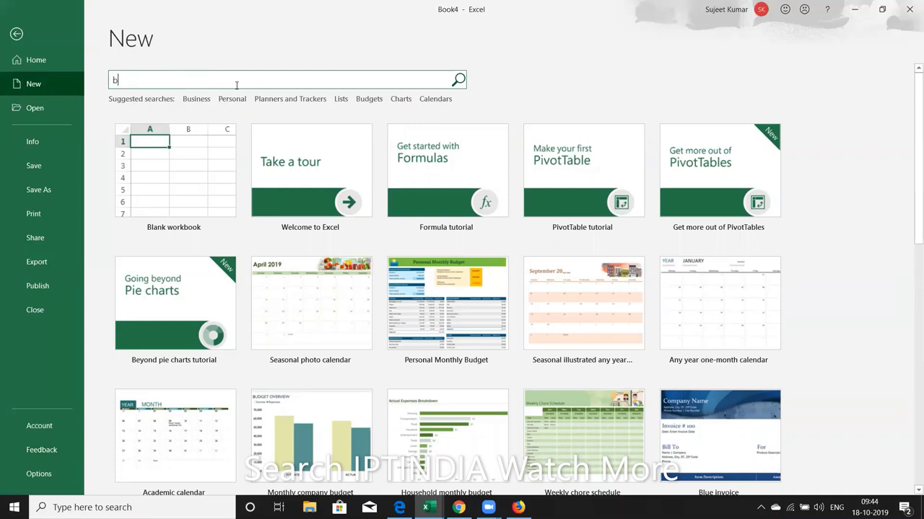
{"action": "type", "text": "ill"}
{"action": "key", "text": "Return"}
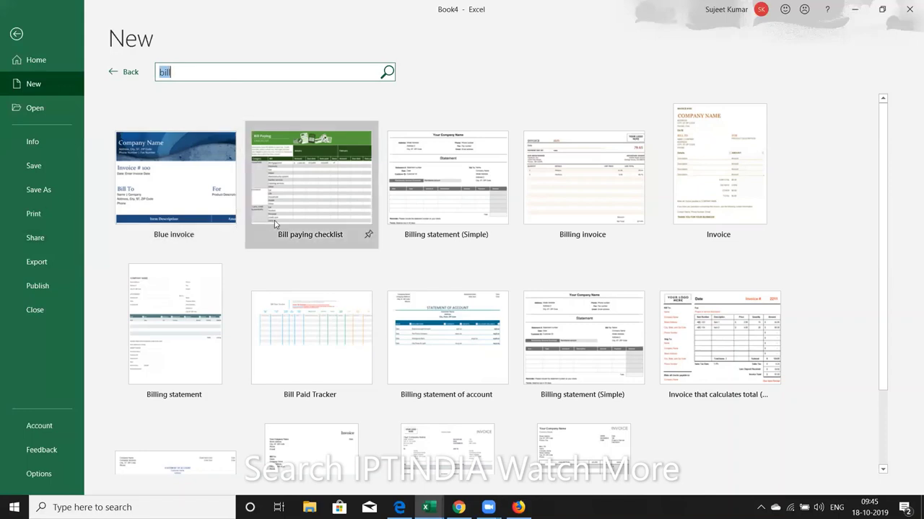
{"action": "left_click", "coordinate": [673, 193]}
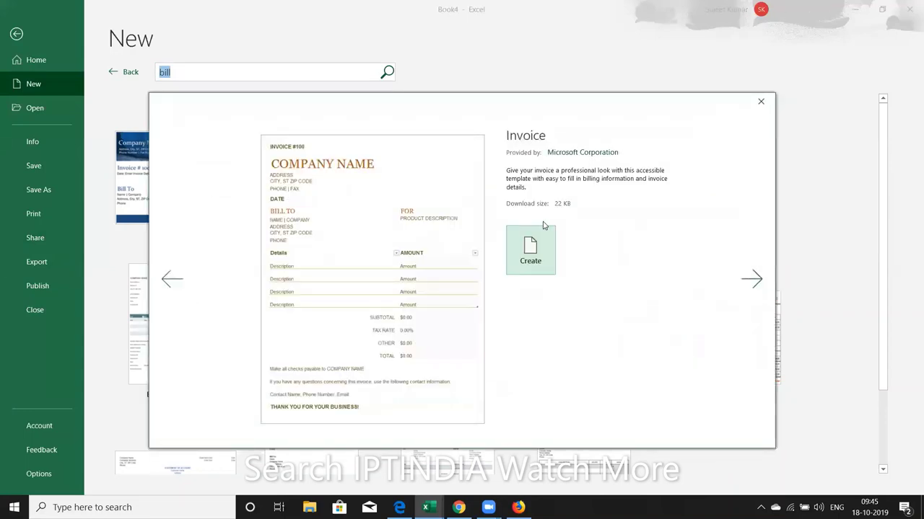
Create the Invoice1 workbook from the Invoice template and step down to its totals rows.
{"action": "left_click", "coordinate": [543, 248]}
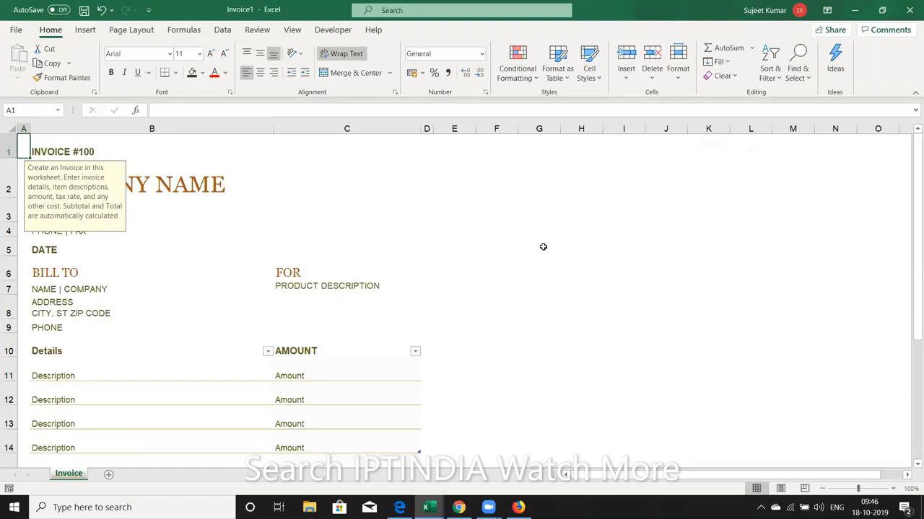
{"action": "key", "text": "Down"}
{"action": "key", "text": "Down"}
{"action": "key", "text": "Down"}
{"action": "key", "text": "Down"}
{"action": "key", "text": "Down"}
{"action": "key", "text": "Down"}
{"action": "key", "text": "Down"}
{"action": "key", "text": "Down"}
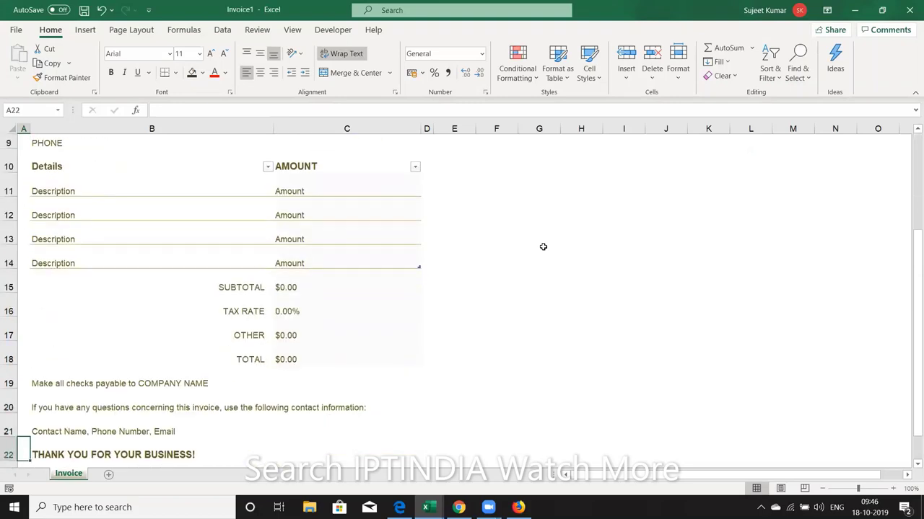
{"action": "key", "text": "Down"}
{"action": "key", "text": "Down"}
{"action": "key", "text": "Down"}
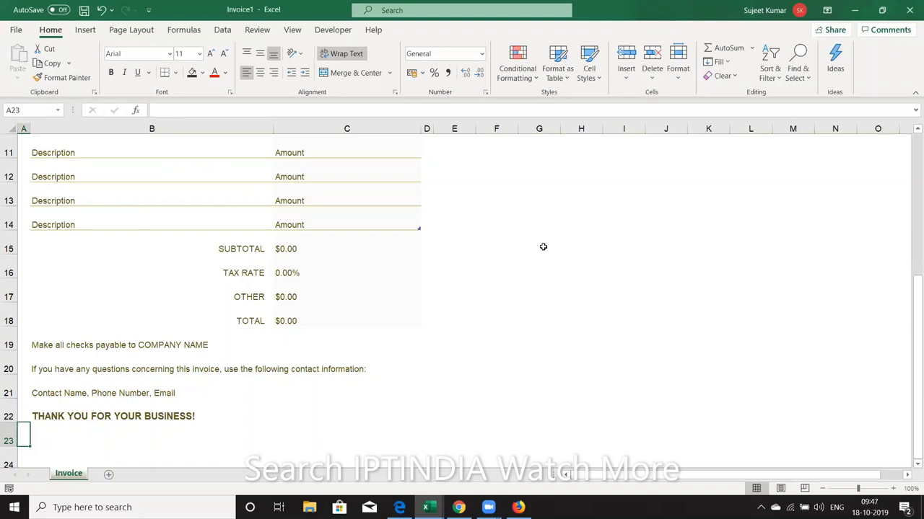
{"action": "key", "text": "super+d"}
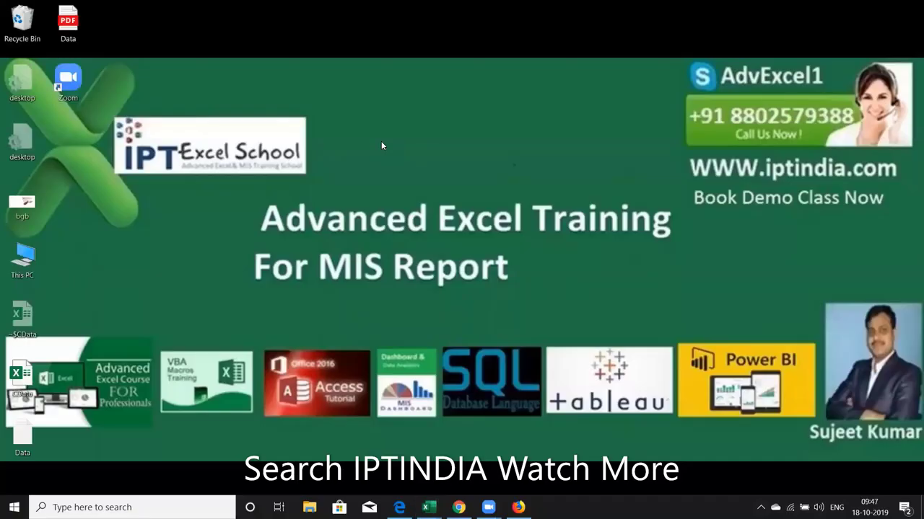